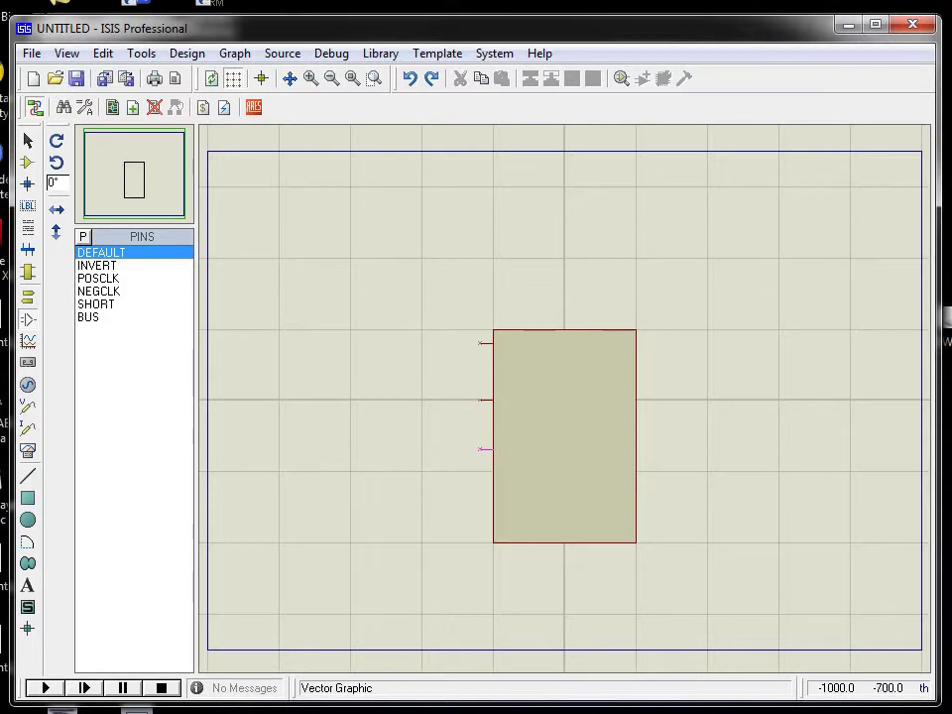
Place the fourth left-edge pin, then four default pins down the body's right side.
left_click(481, 507)
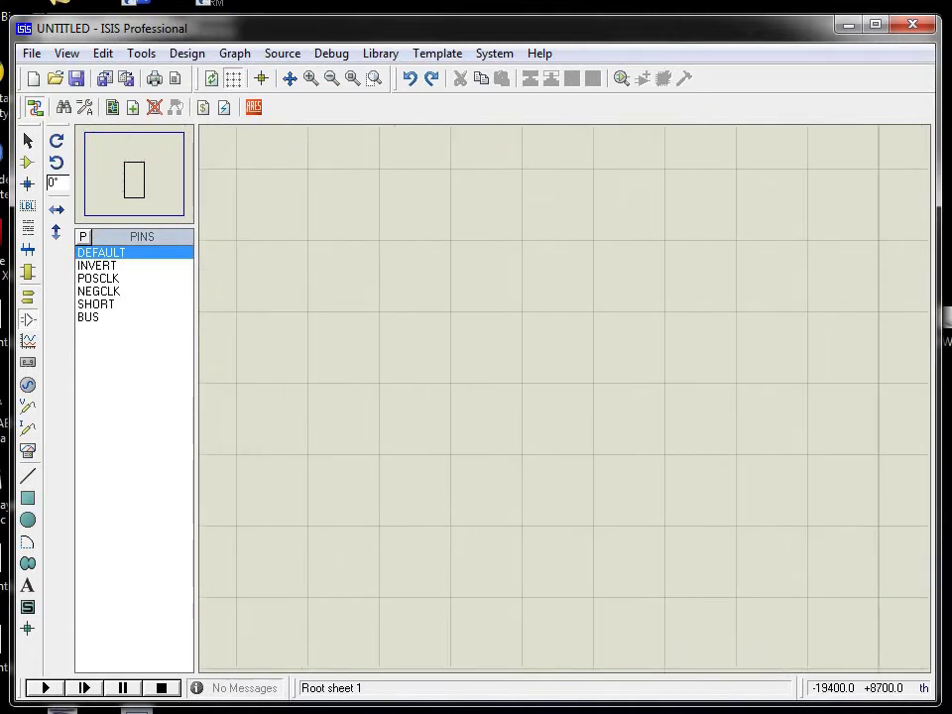
left_click(135, 184)
left_click(153, 201)
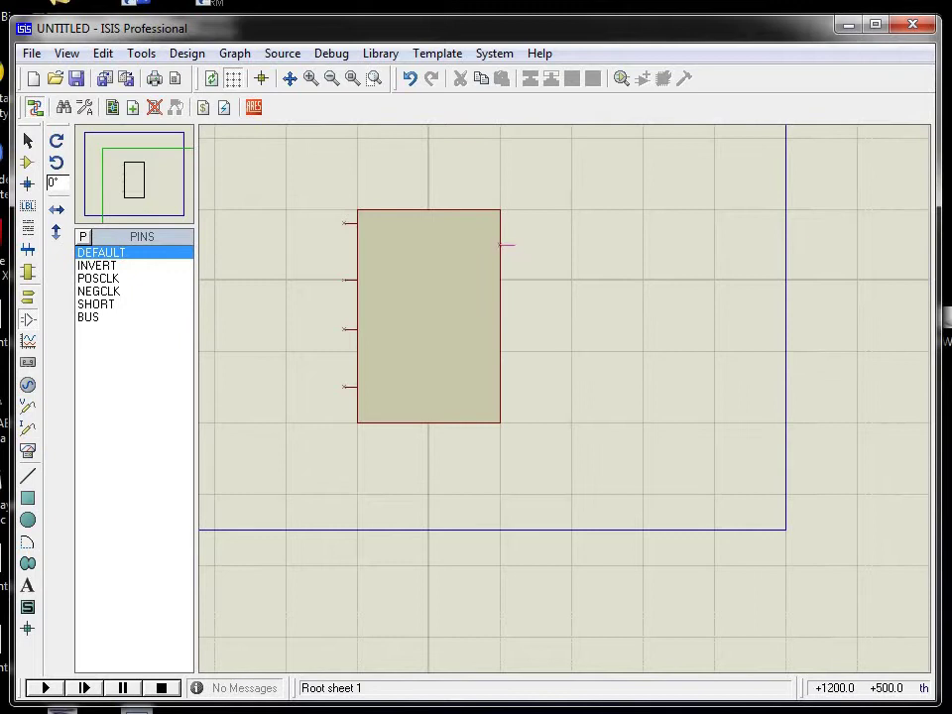
left_click(513, 223)
left_click(514, 280)
left_click(514, 330)
left_click(513, 393)
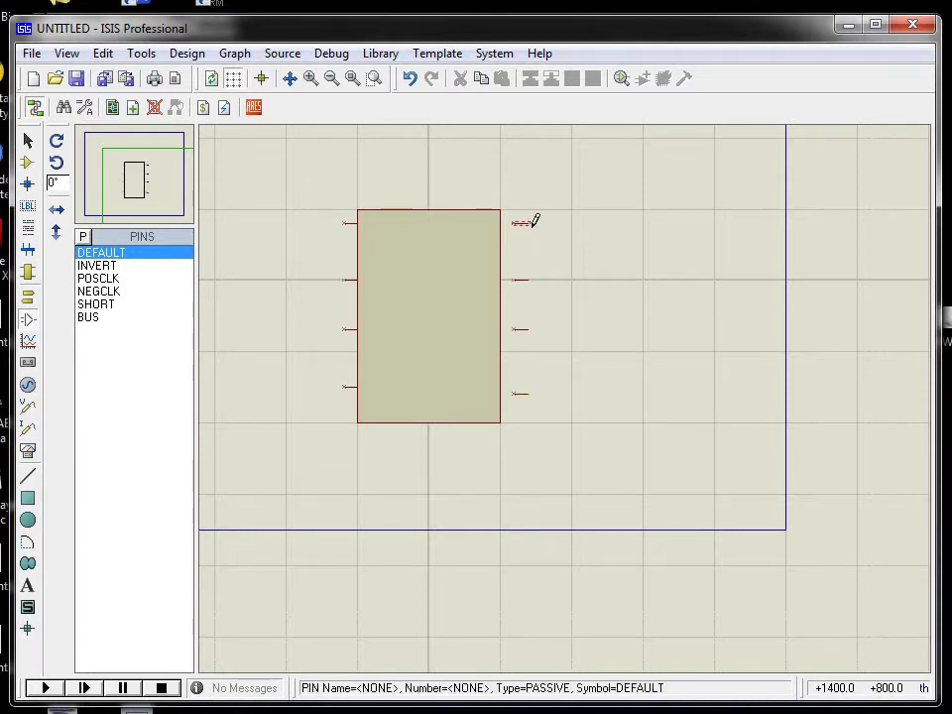
Rotate the right-side pins 180 degrees so they point outward.
right_click(526, 221)
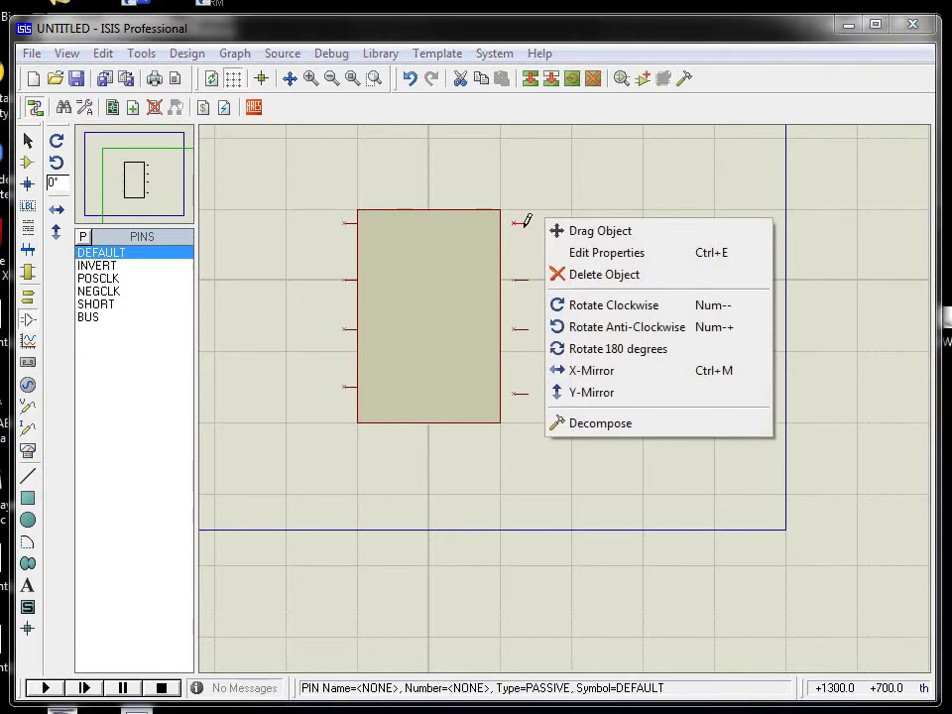
left_click(562, 348)
left_click_drag(515, 266, 544, 406)
right_click(548, 383)
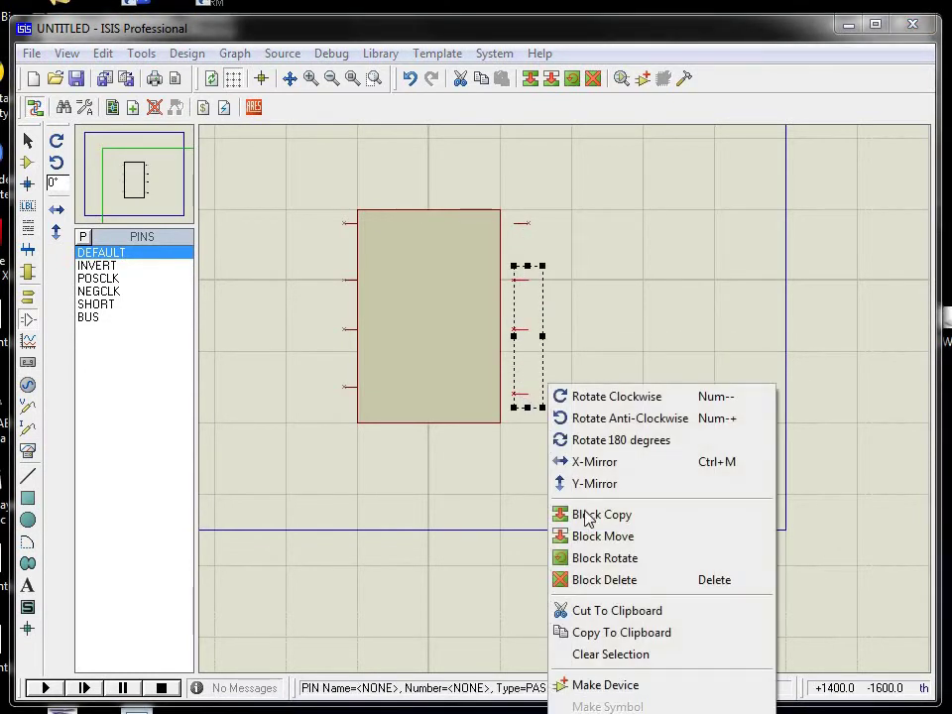
left_click(620, 448)
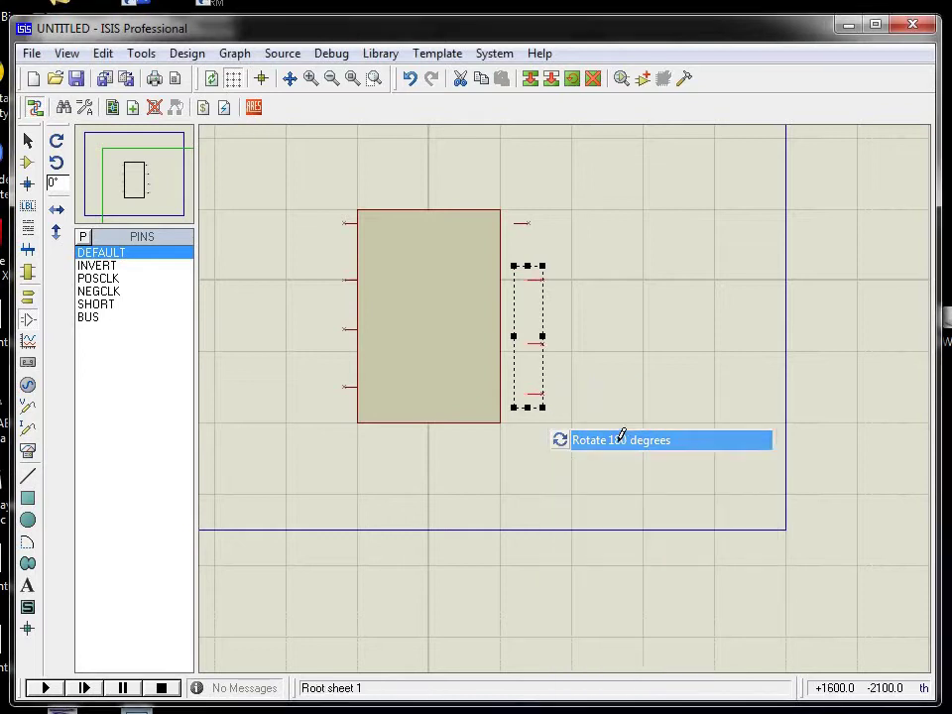
left_click(578, 271)
Move the lower three and top right pins flush against the body's right edge.
left_click_drag(521, 274, 531, 394)
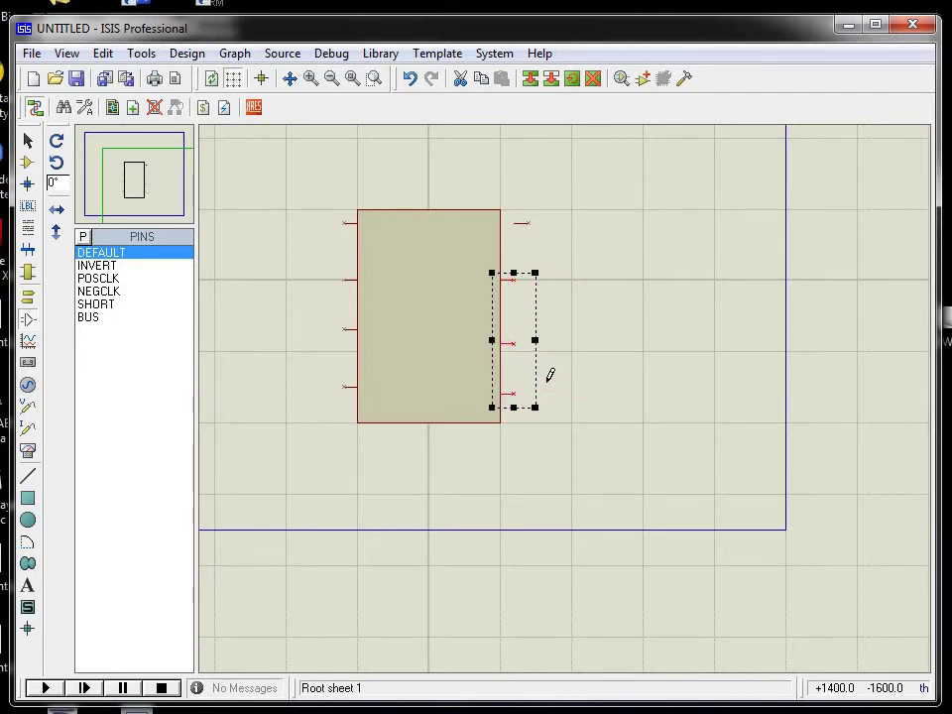
left_click(560, 267)
left_click_drag(512, 213, 516, 246)
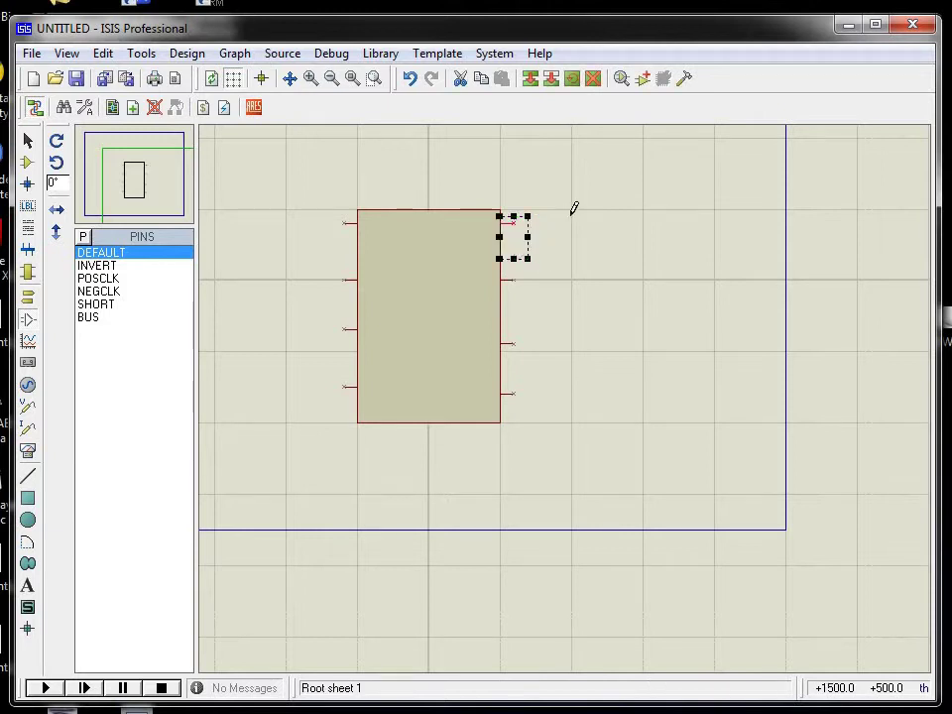
left_click(573, 208)
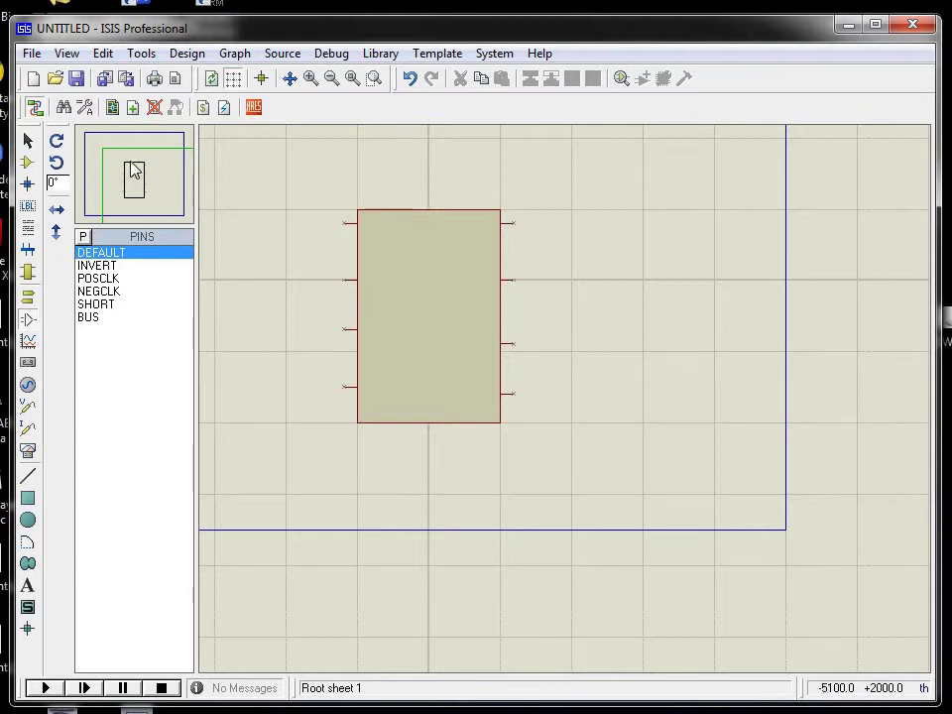
Name the top two left pins DQ (pin 1) and CLK (pin 2).
left_click(27, 141)
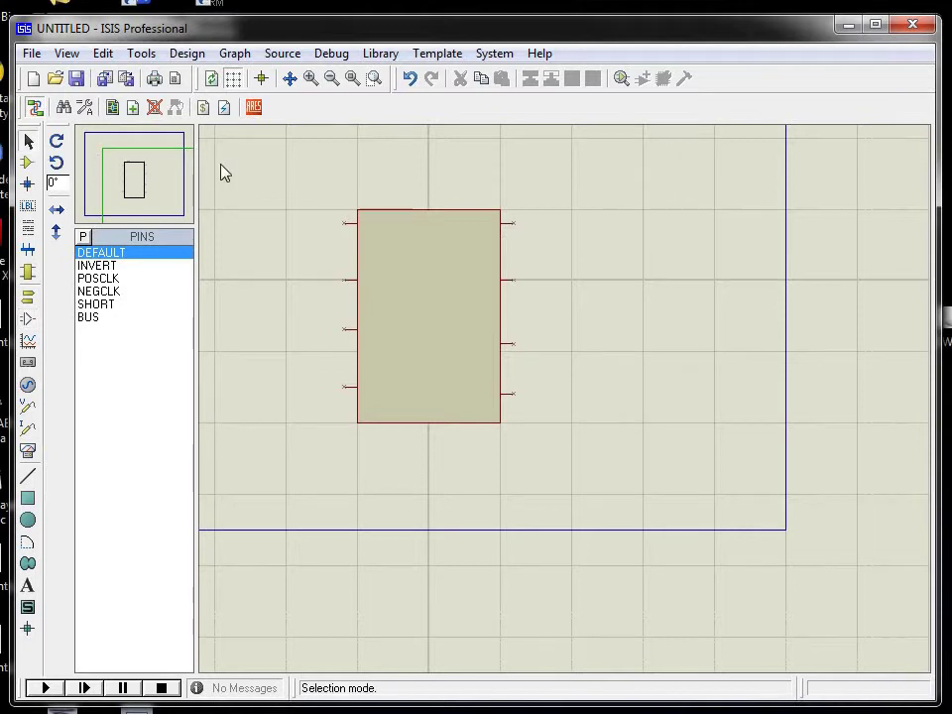
double_click(349, 226)
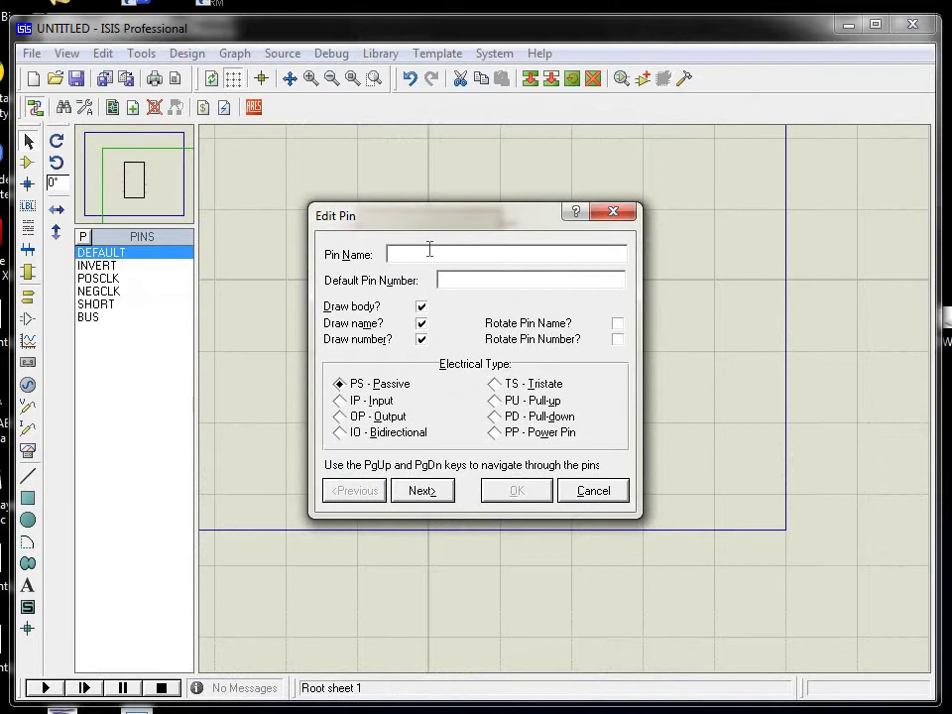
type("DQ")
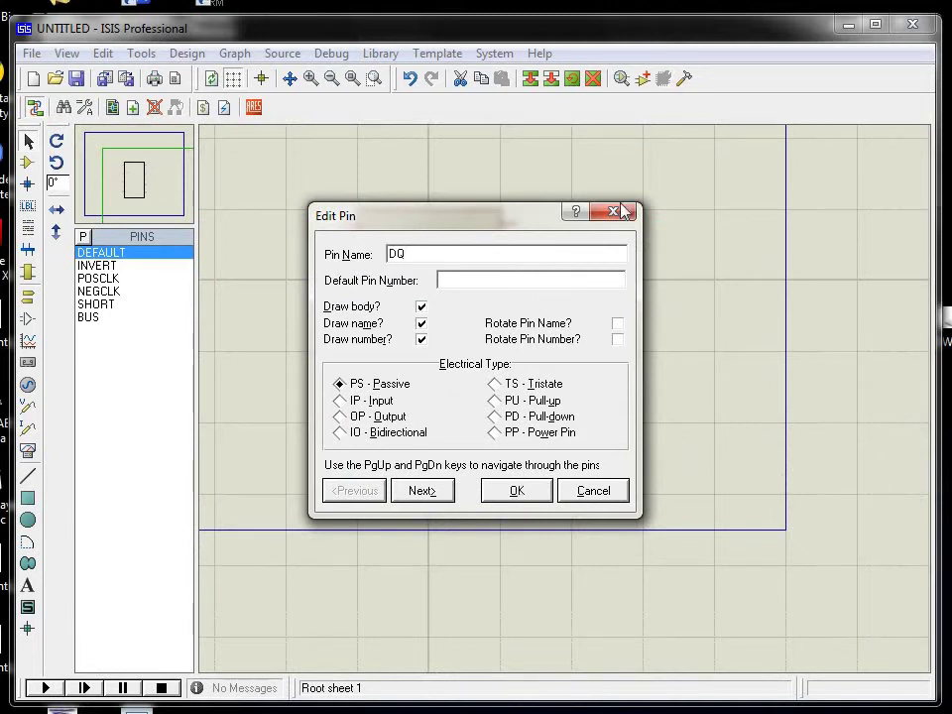
left_click(501, 280)
type("1")
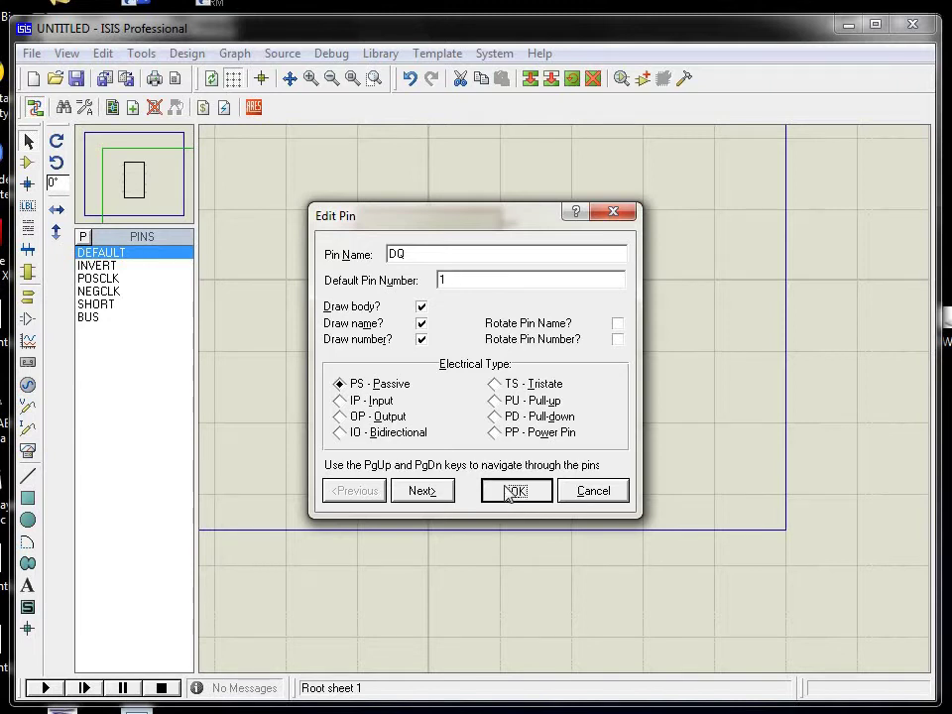
left_click(513, 490)
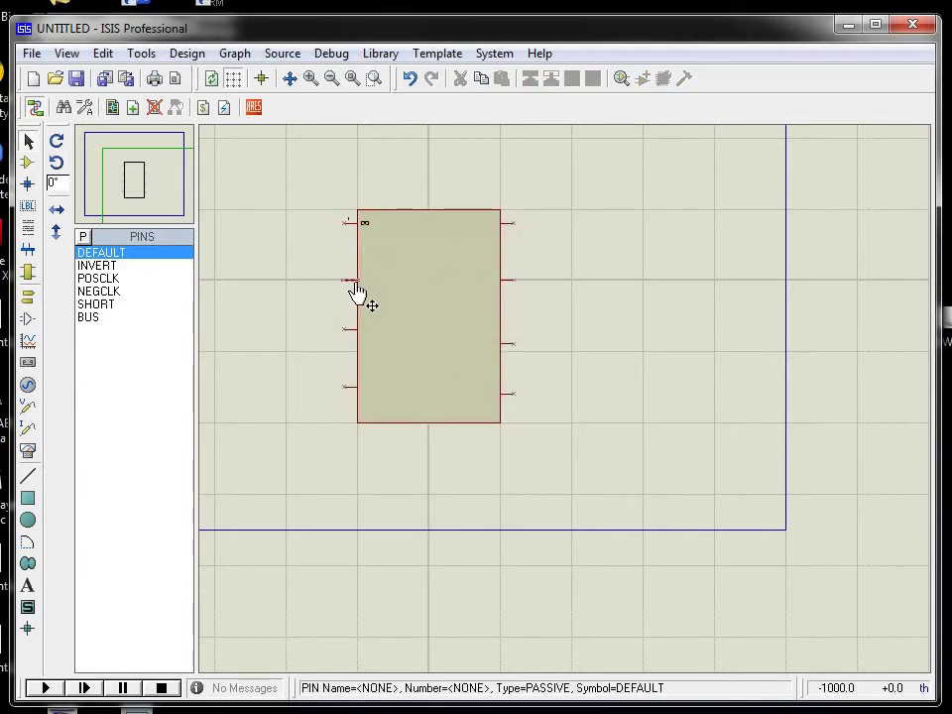
double_click(347, 281)
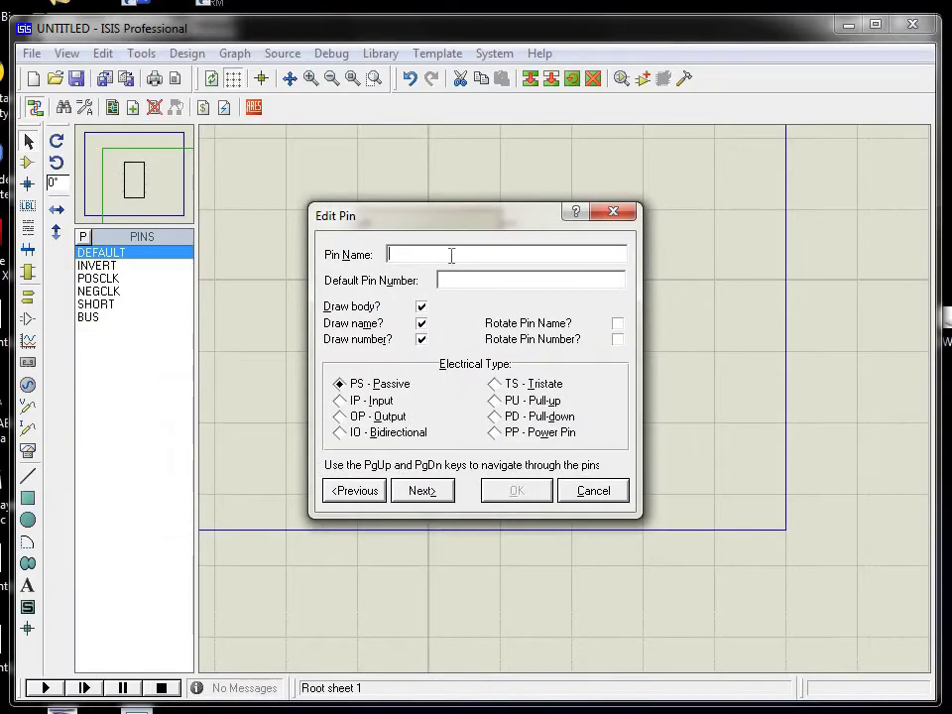
type("C")
left_click(455, 281)
type("2")
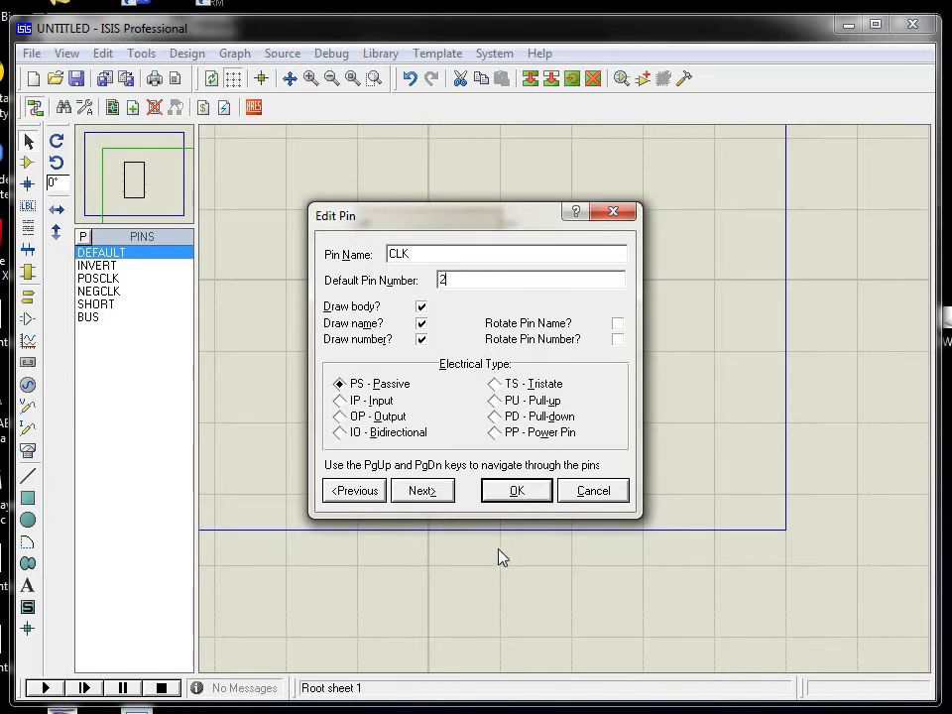
left_click(508, 494)
Name the lower two left pins RST (pin 3) and GND (pin 4).
double_click(351, 332)
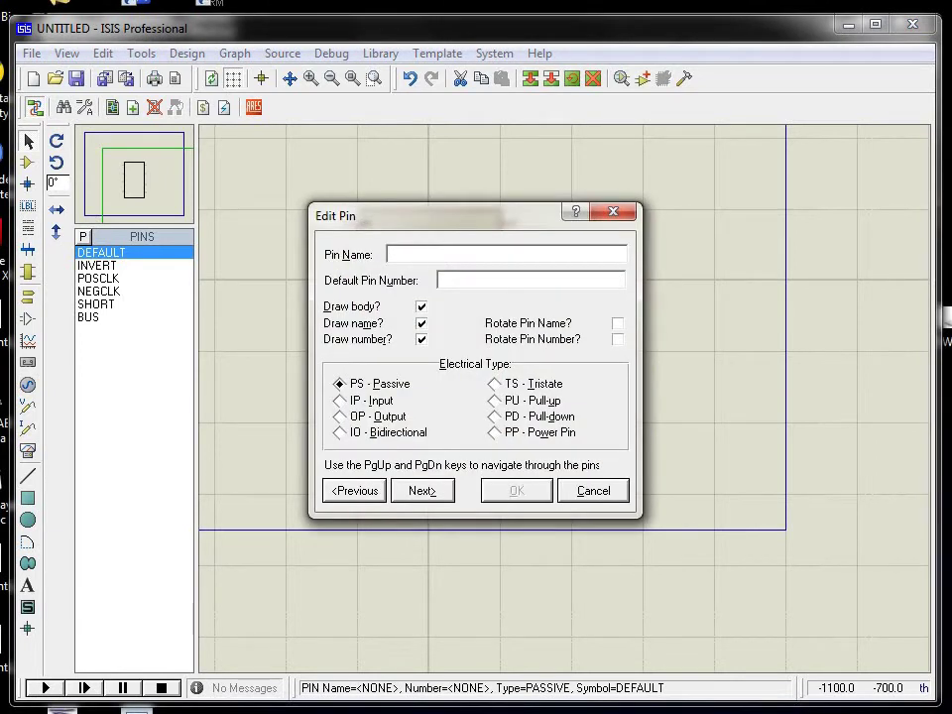
type("RST")
left_click(515, 276)
type("3")
left_click(519, 497)
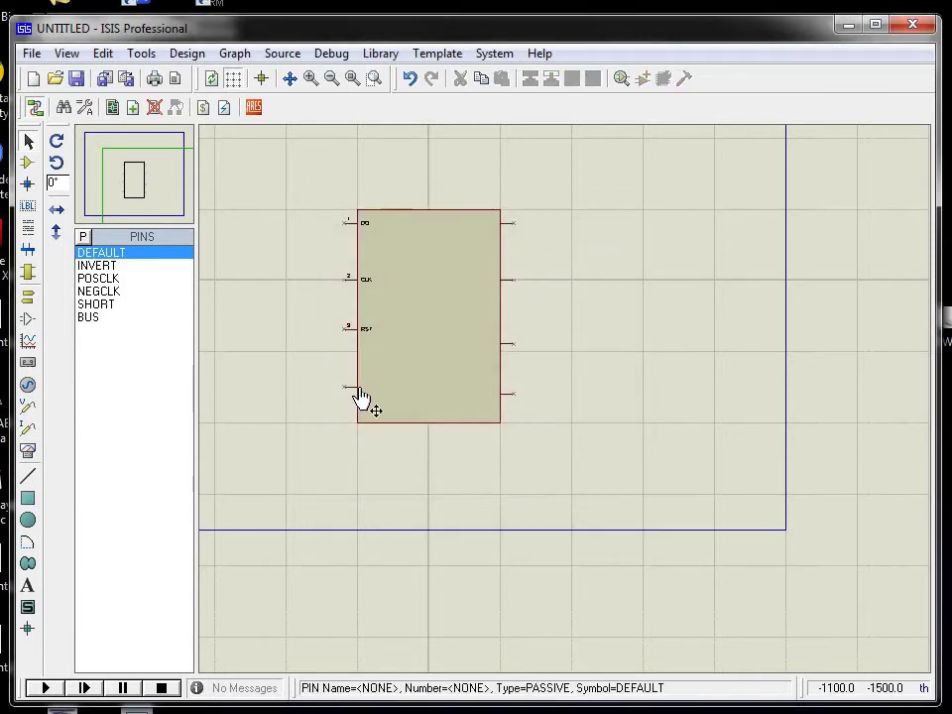
double_click(359, 392)
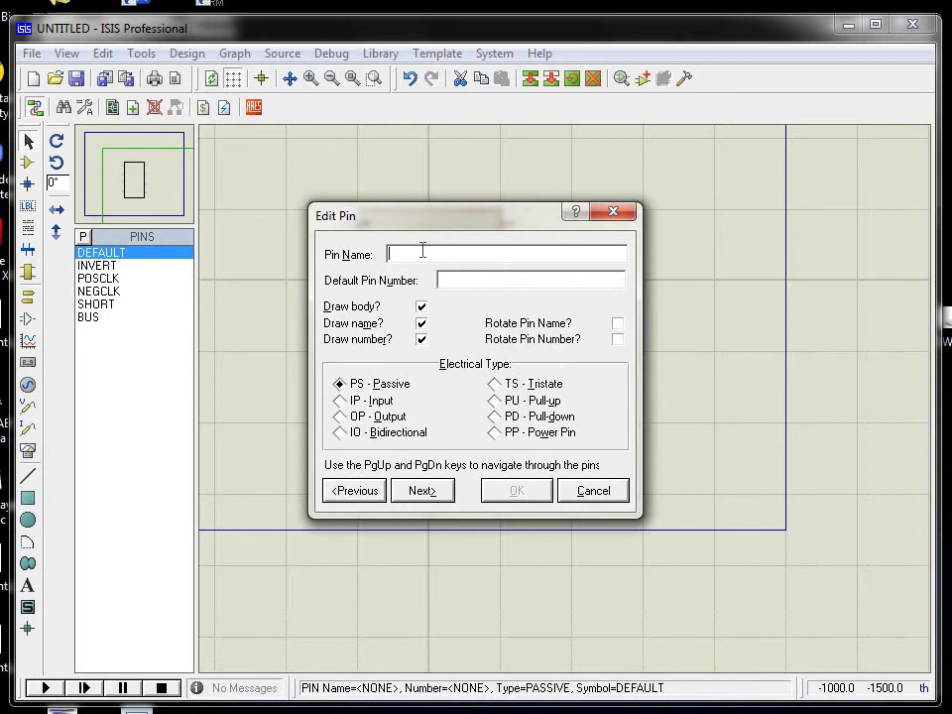
type("G")
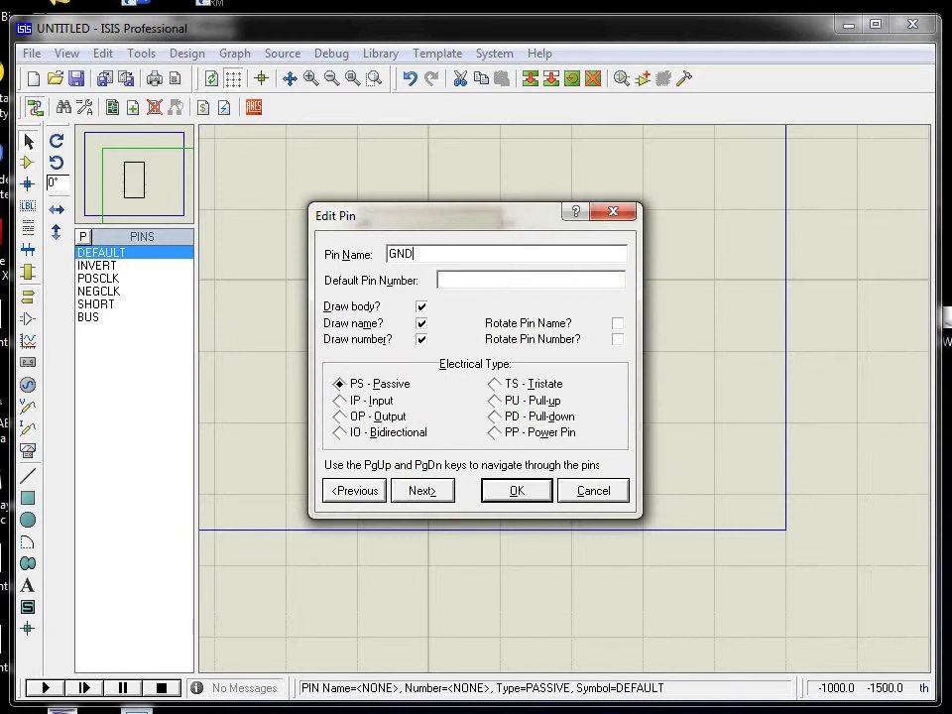
type("ND")
key("Tab")
type("4")
left_click(516, 490)
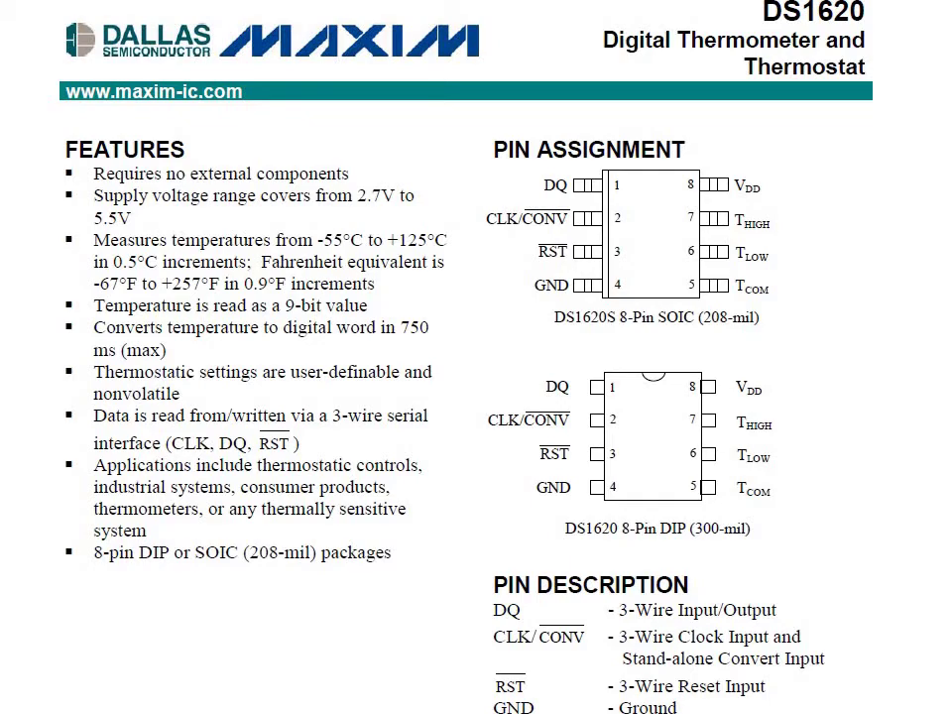
Name the bottom two right pins TCOM (pin 5) and TLOW (pin 6), checking the datasheet.
key("alt+Tab")
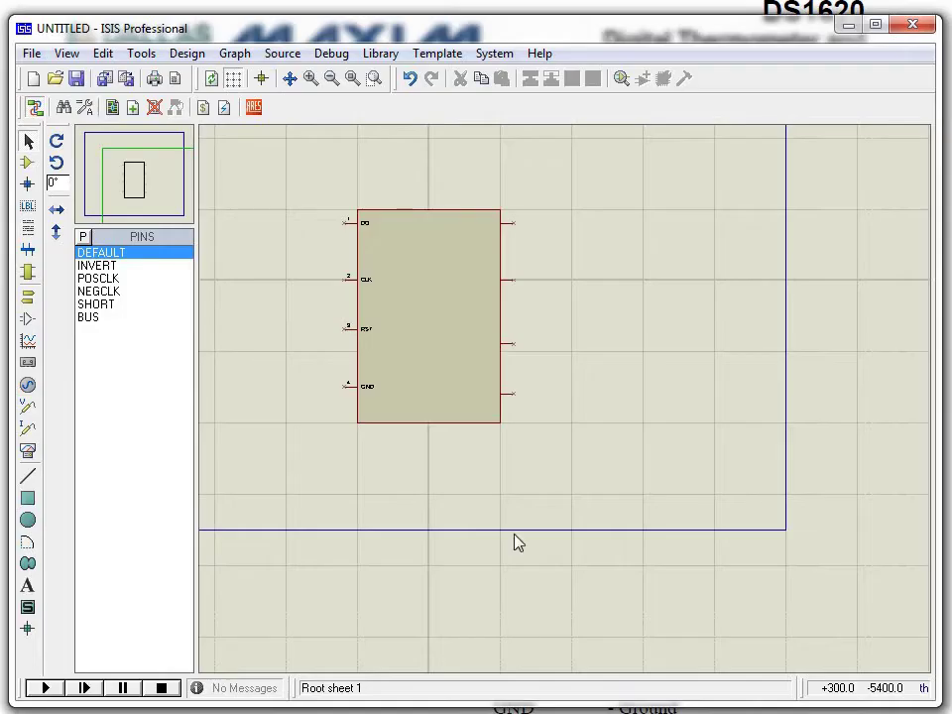
double_click(508, 398)
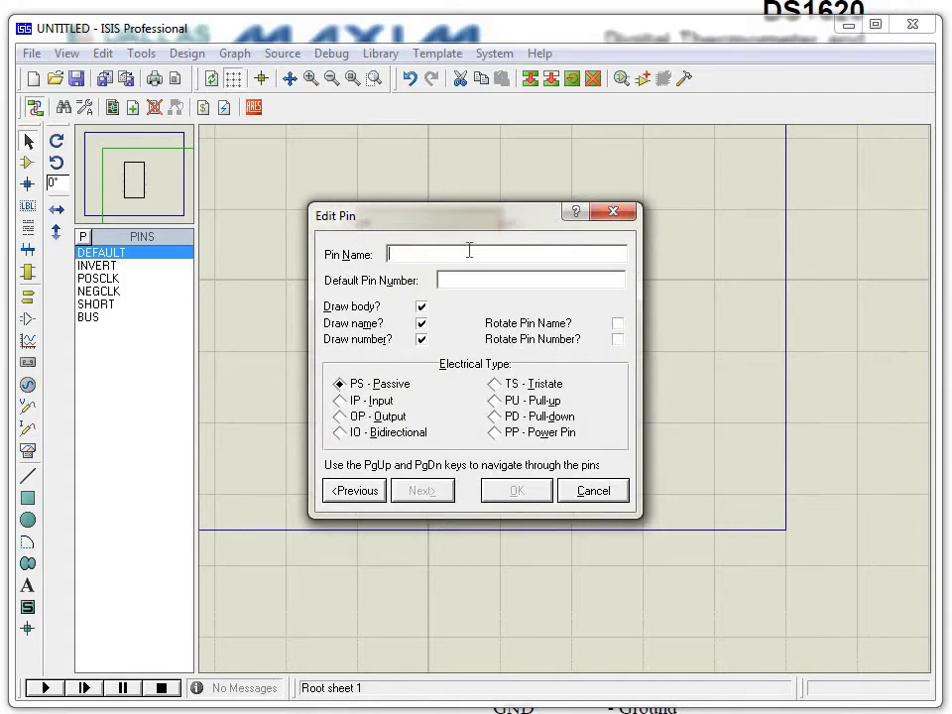
type("T")
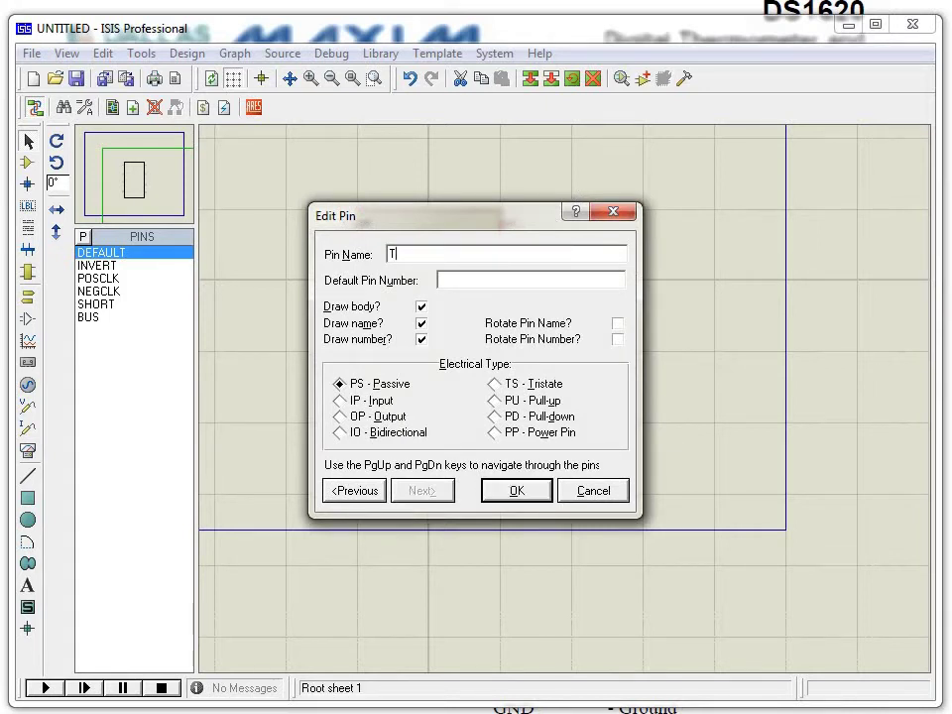
key("alt+Tab")
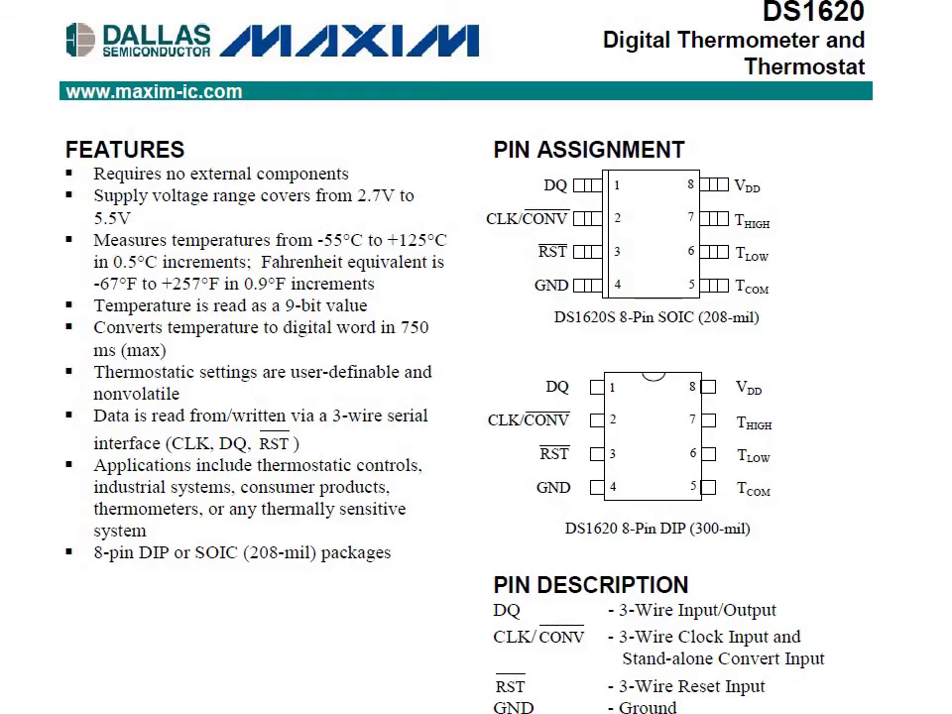
key("alt+Tab")
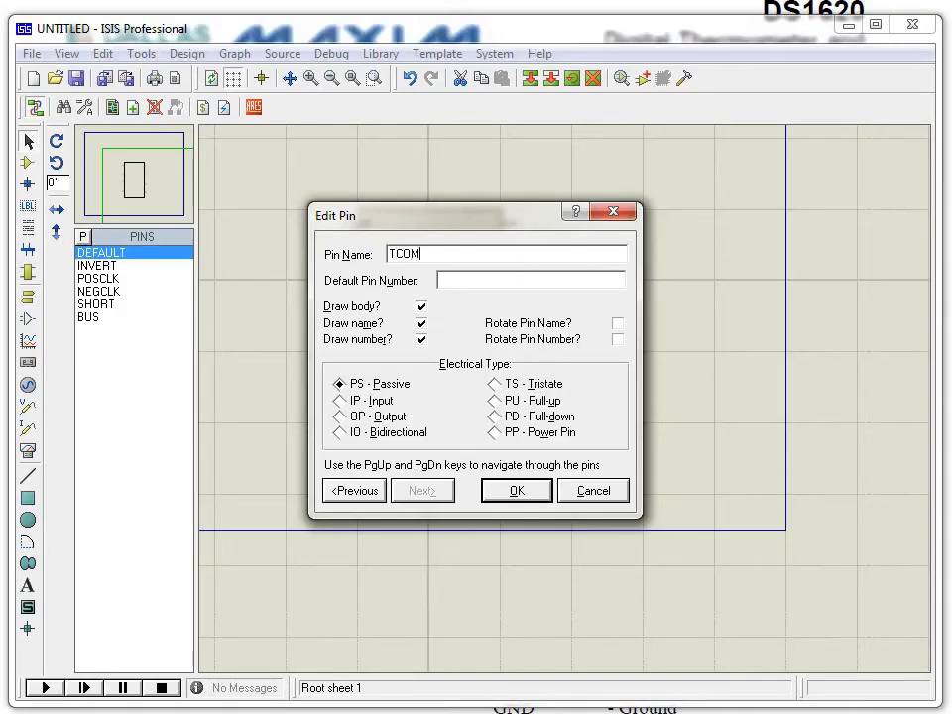
type("5")
left_click(536, 494)
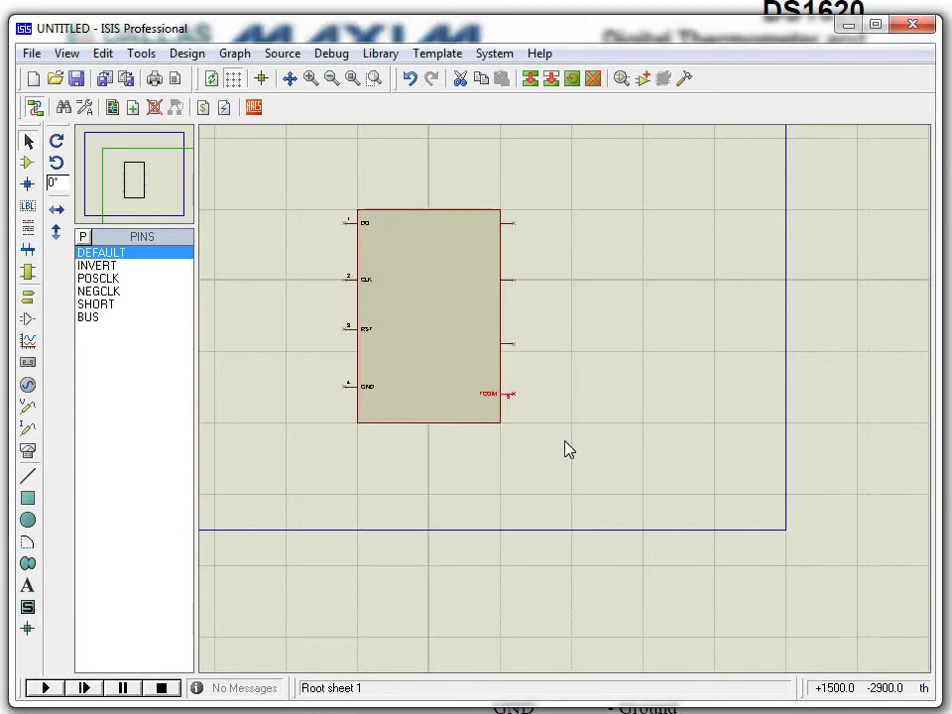
double_click(510, 346)
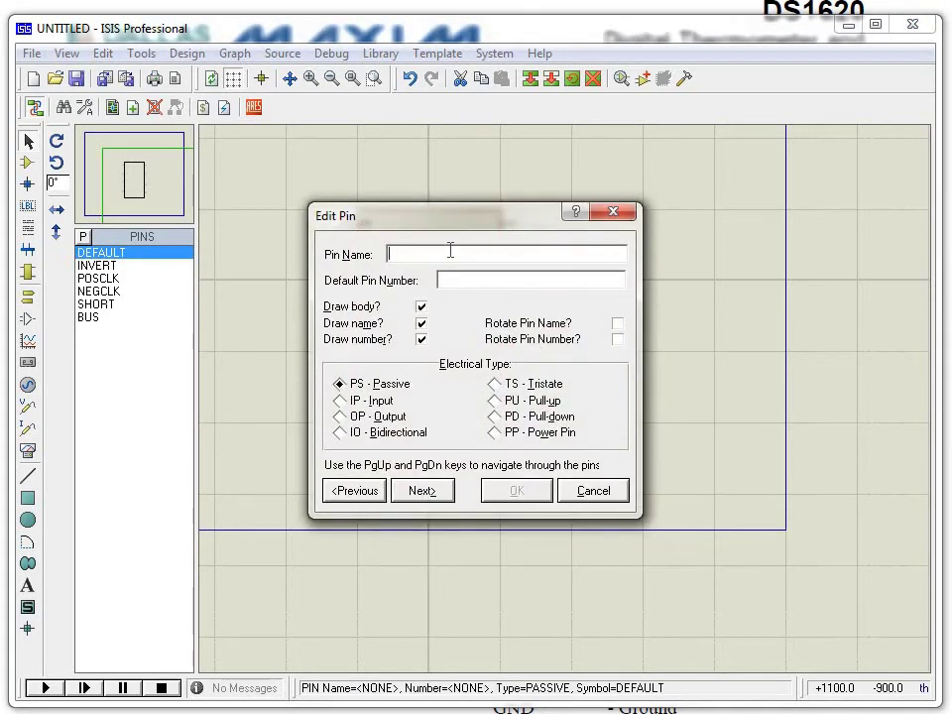
type("TLOW")
left_click(504, 278)
type("6")
left_click(525, 493)
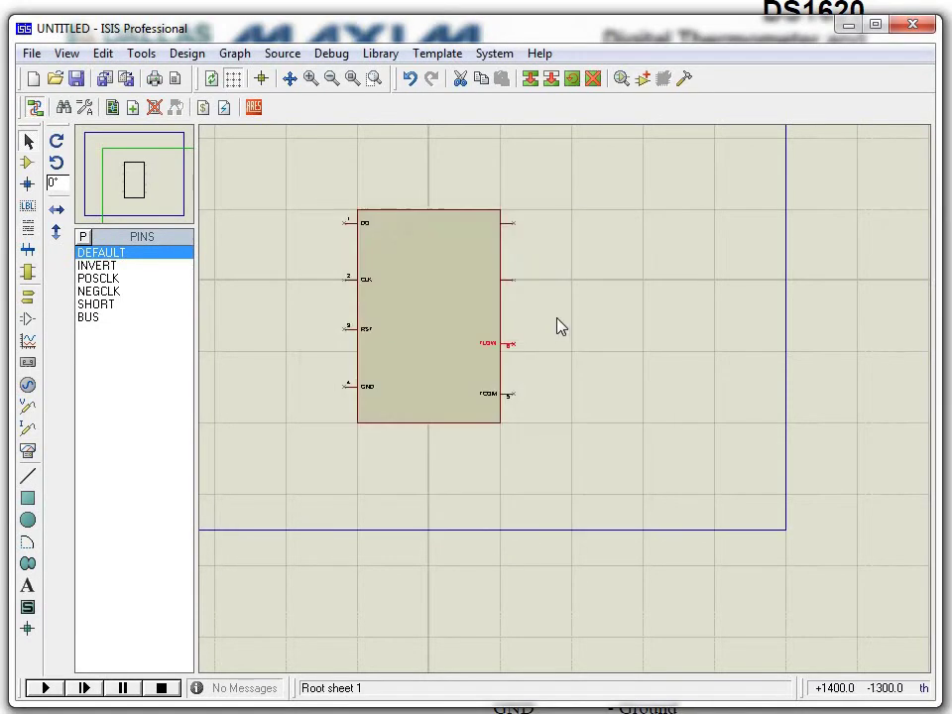
Name the top two right pins THIGH (pin 7) and VDD (pin 8), then deselect.
double_click(510, 282)
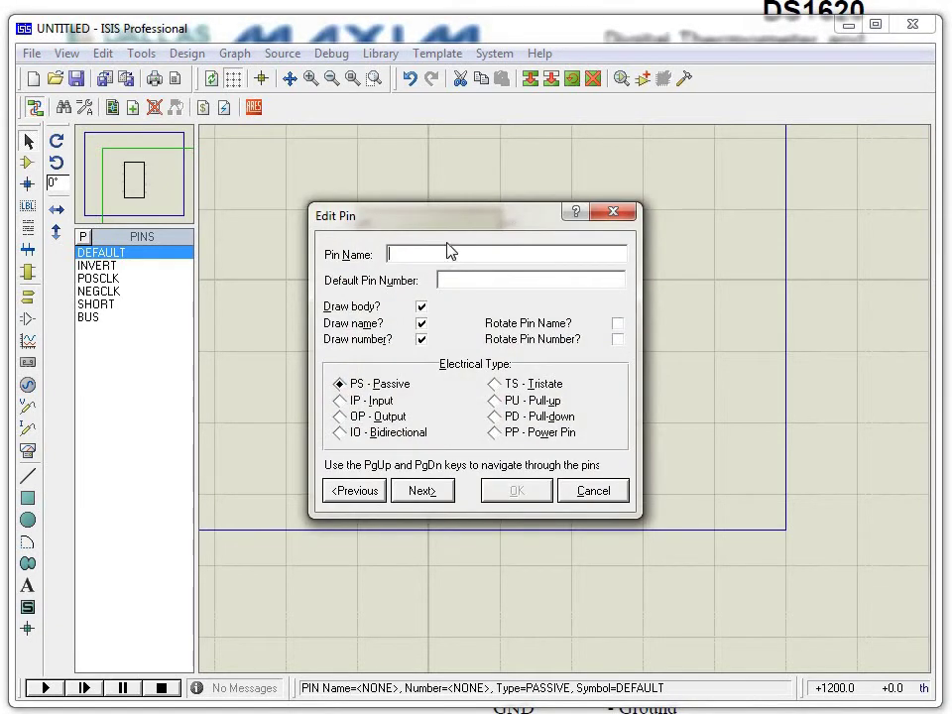
type("THIGH")
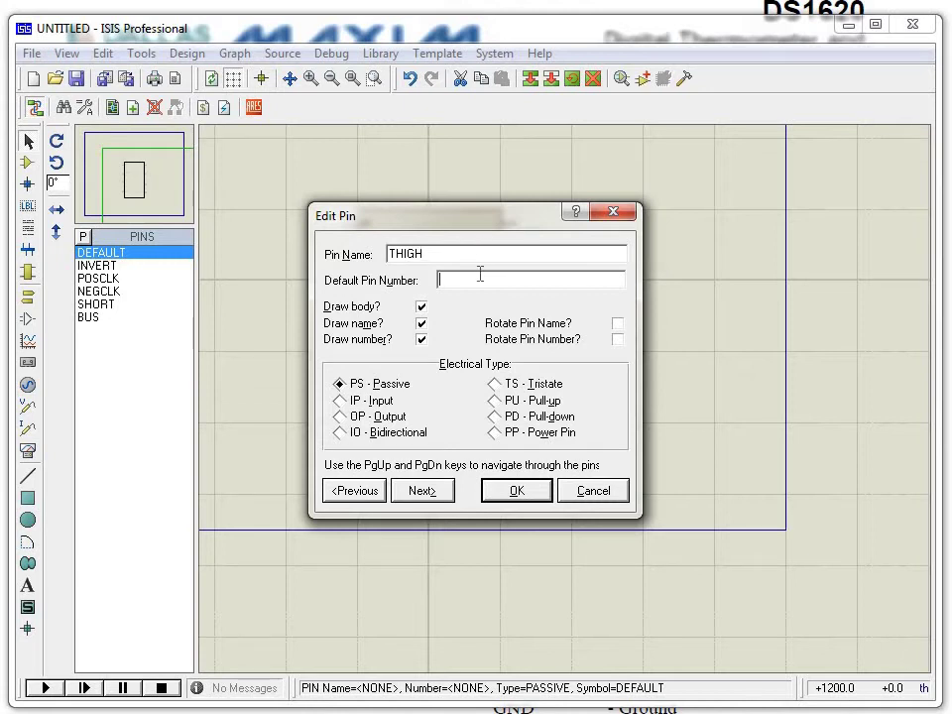
left_click(476, 279)
type("7")
left_click(517, 489)
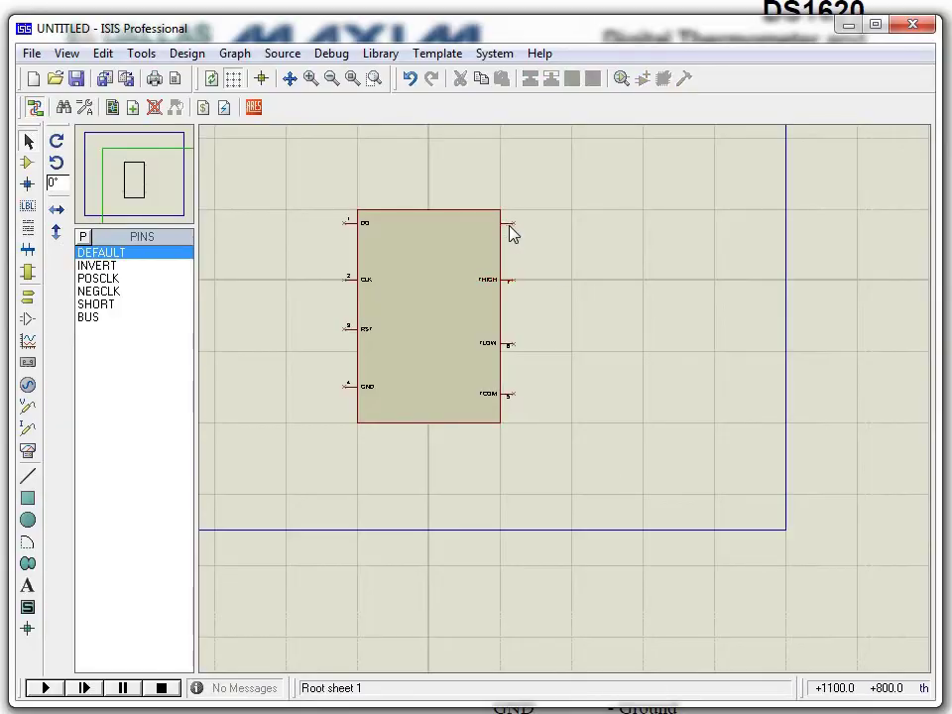
double_click(506, 228)
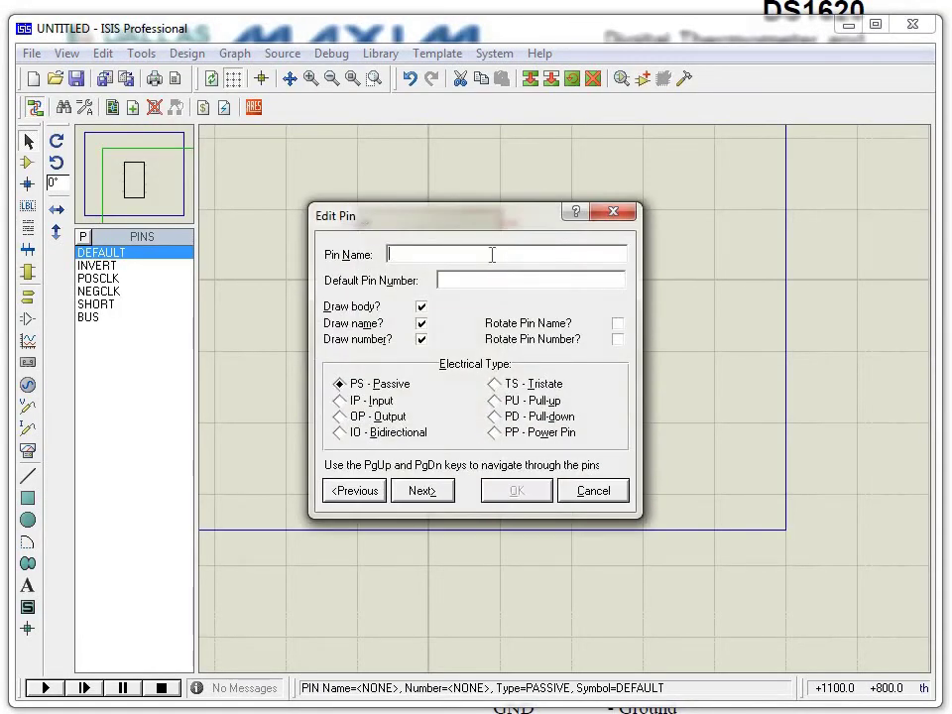
type("VDD")
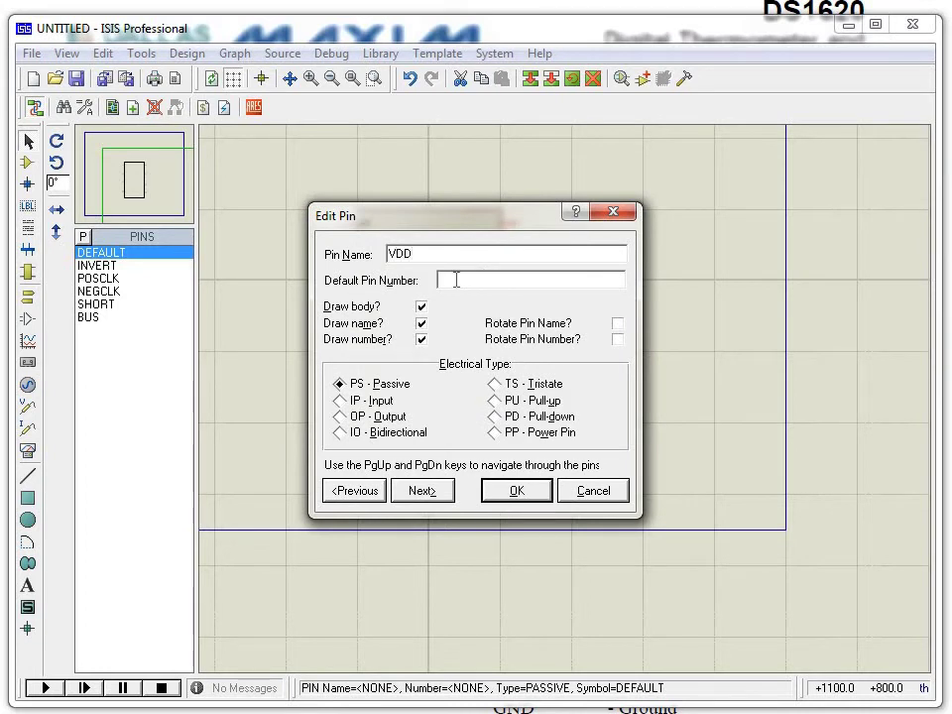
type("8")
left_click(516, 491)
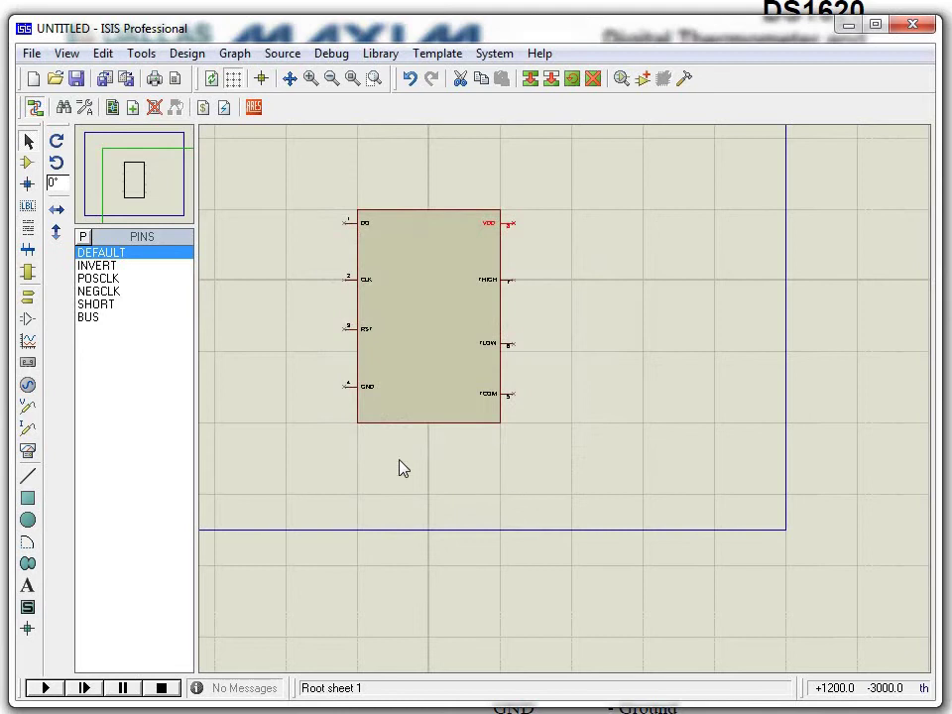
left_click(260, 379)
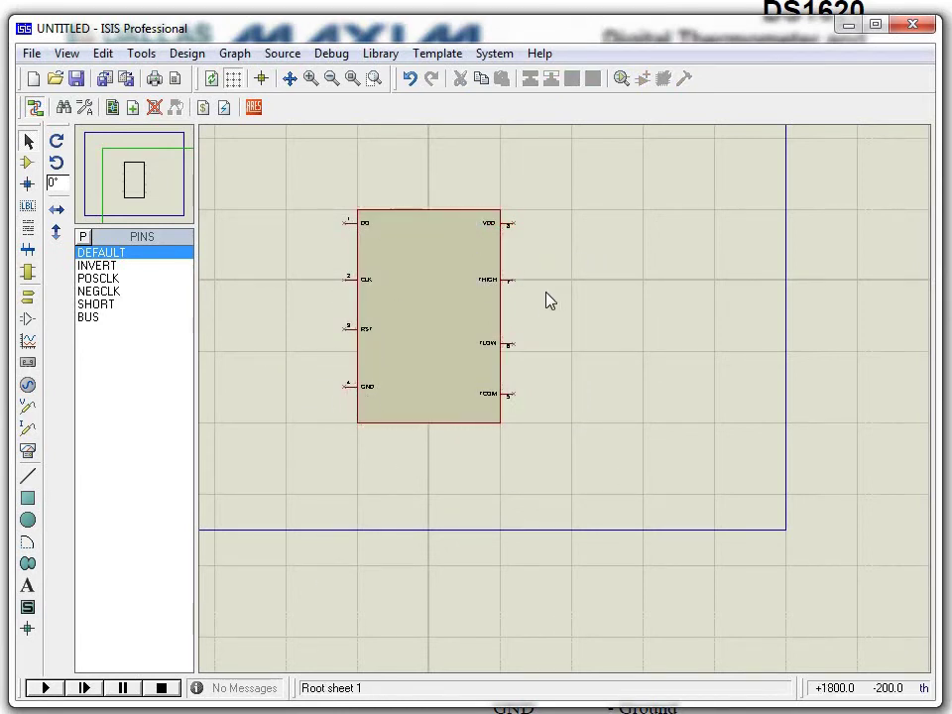
left_click(309, 78)
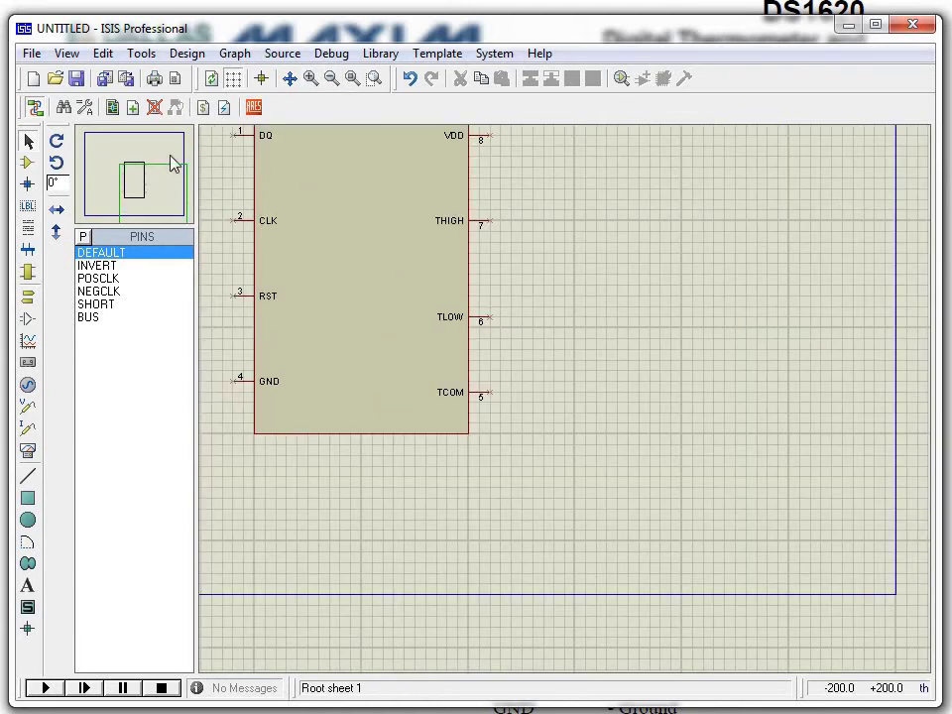
Pan via the overview window to centre the zoomed DS1620 symbol.
left_click(138, 211)
left_click(130, 188)
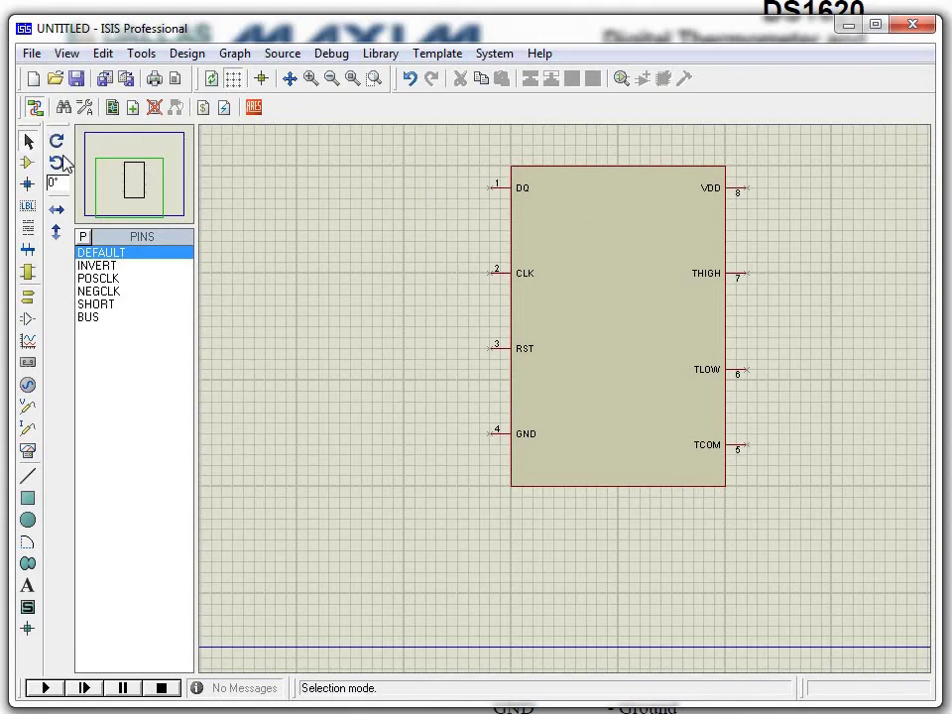
Box-select the whole symbol with all eight pins and choose Make Device.
left_click_drag(446, 156, 801, 508)
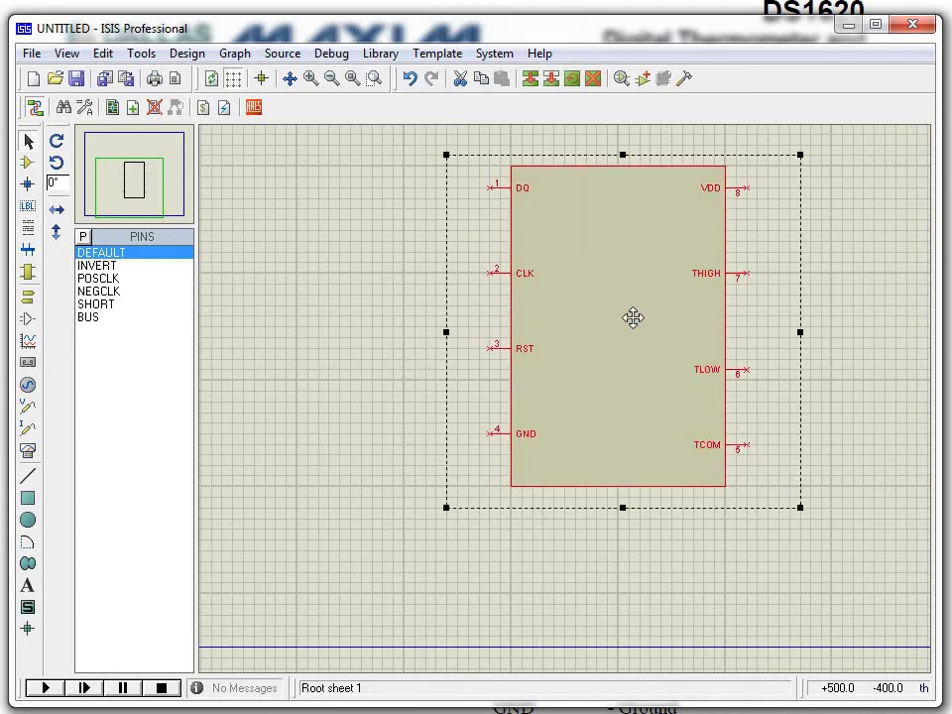
right_click(627, 317)
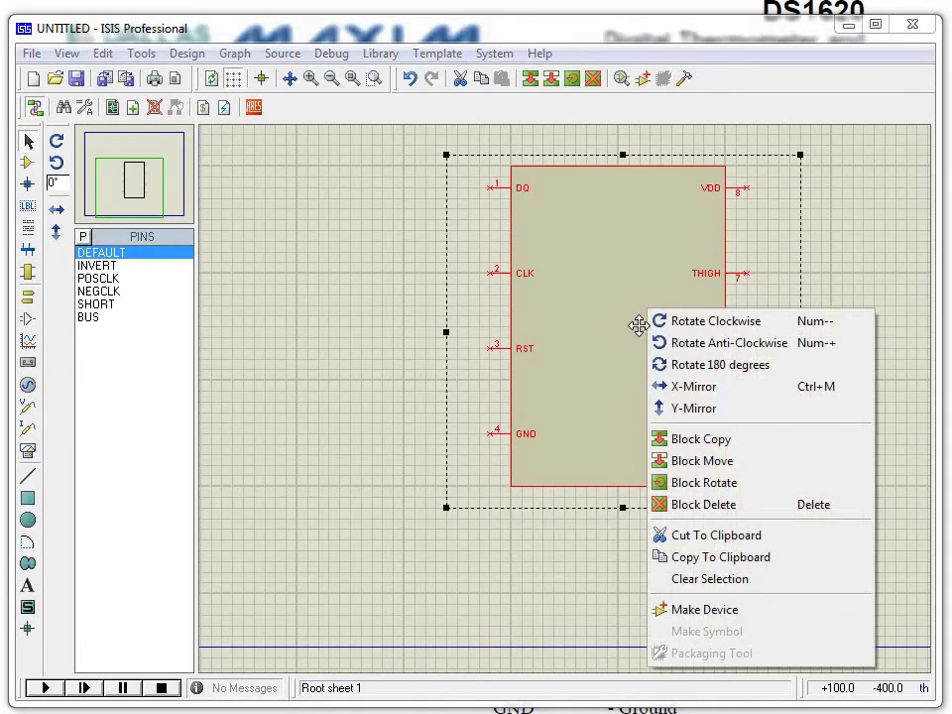
left_click(723, 610)
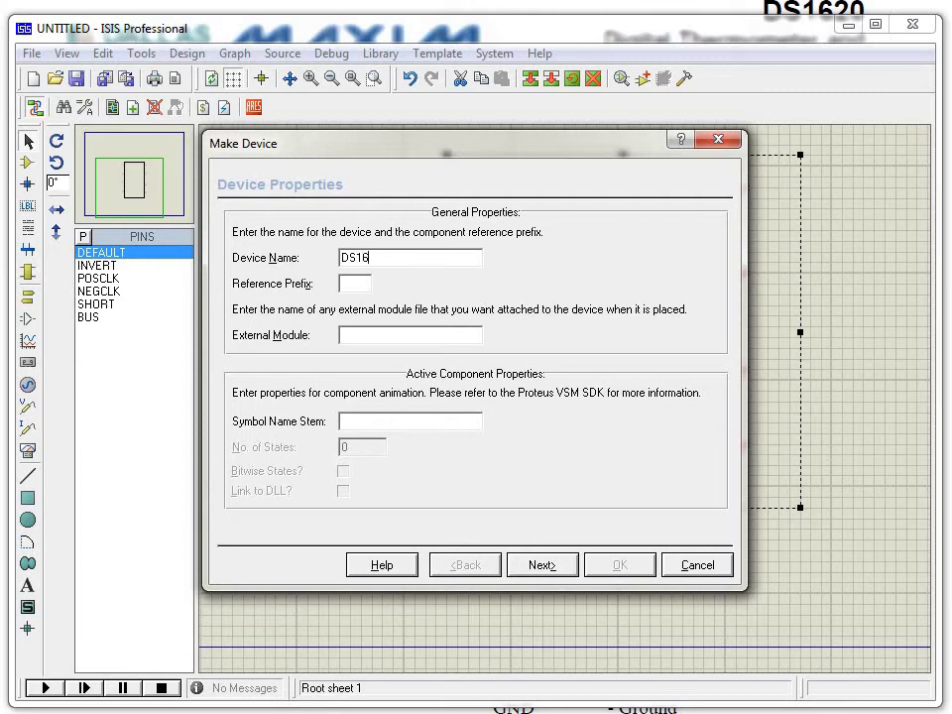
Give the device name DS1620 and reference prefix U, then continue to Packagings.
key("Tab")
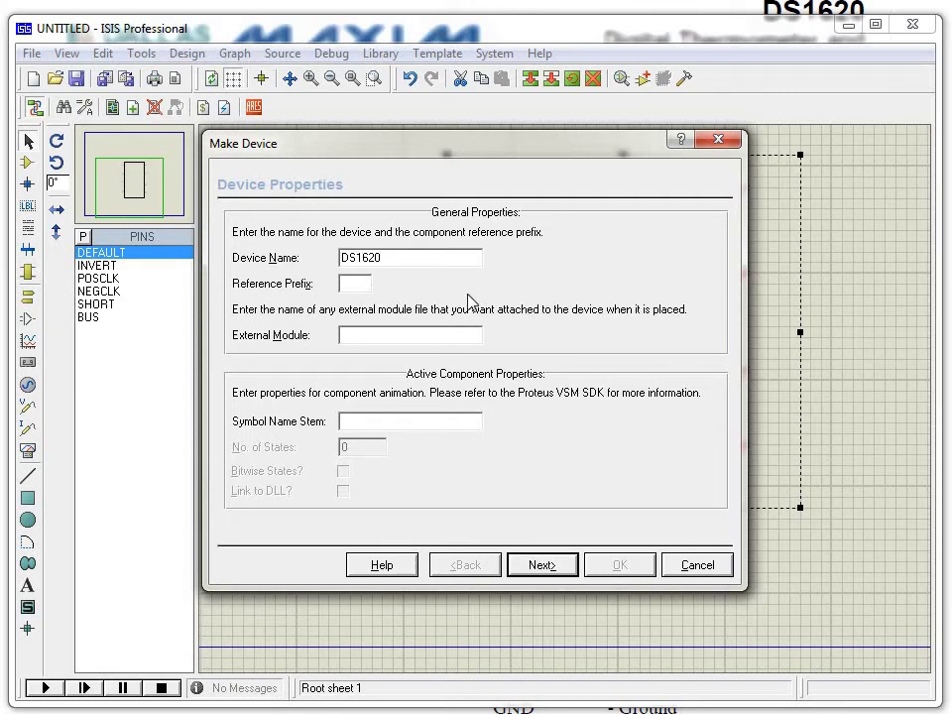
type("U")
left_click(537, 567)
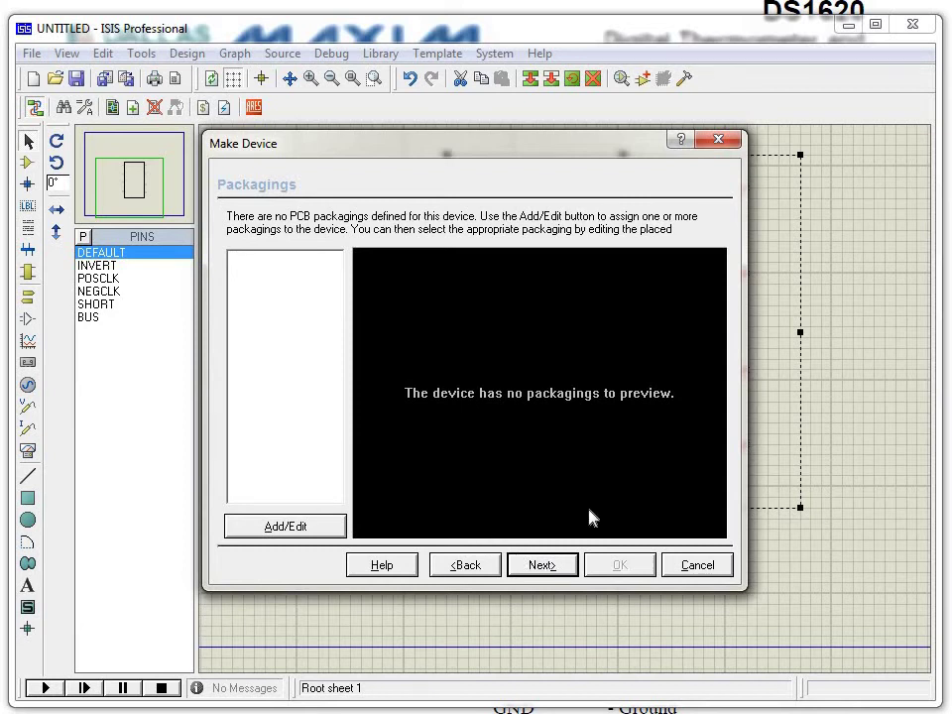
Skip the Packagings, Component Properties and Data Sheet pages without changes.
left_click(542, 569)
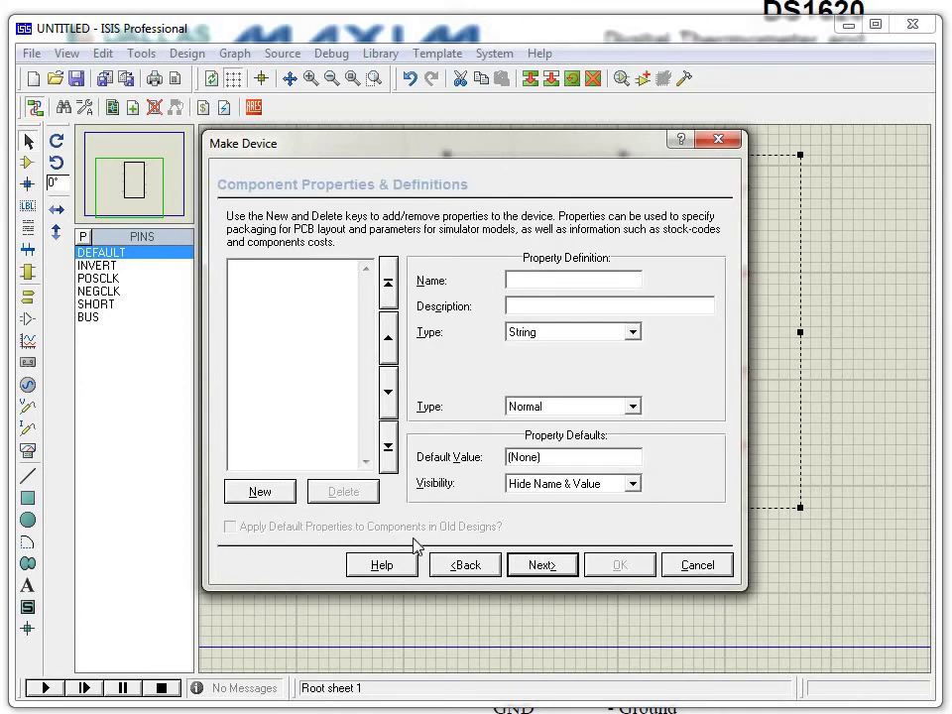
left_click(543, 566)
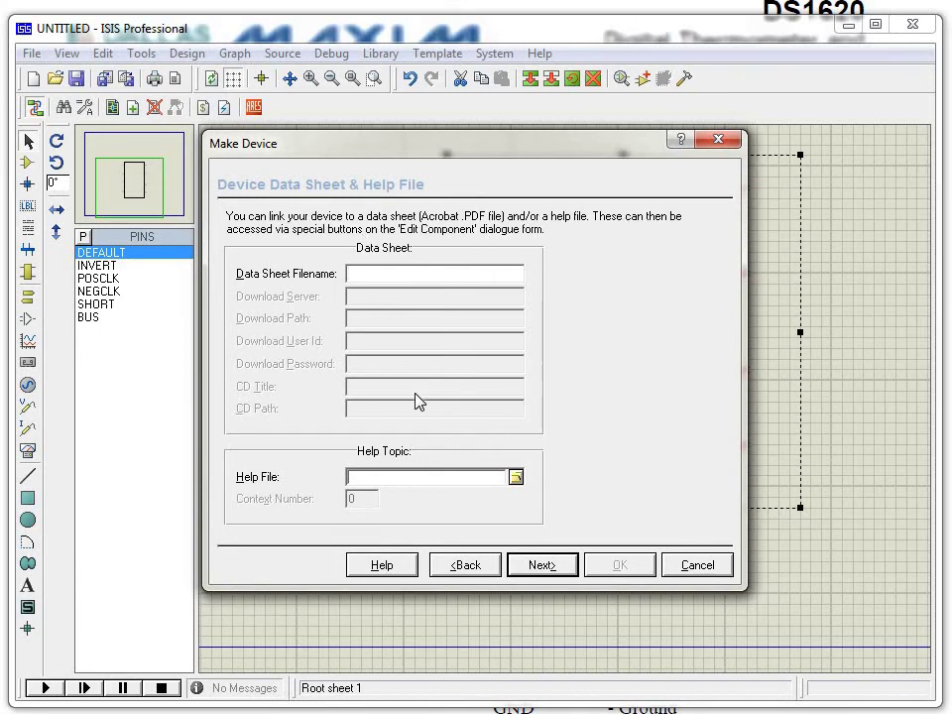
left_click(540, 563)
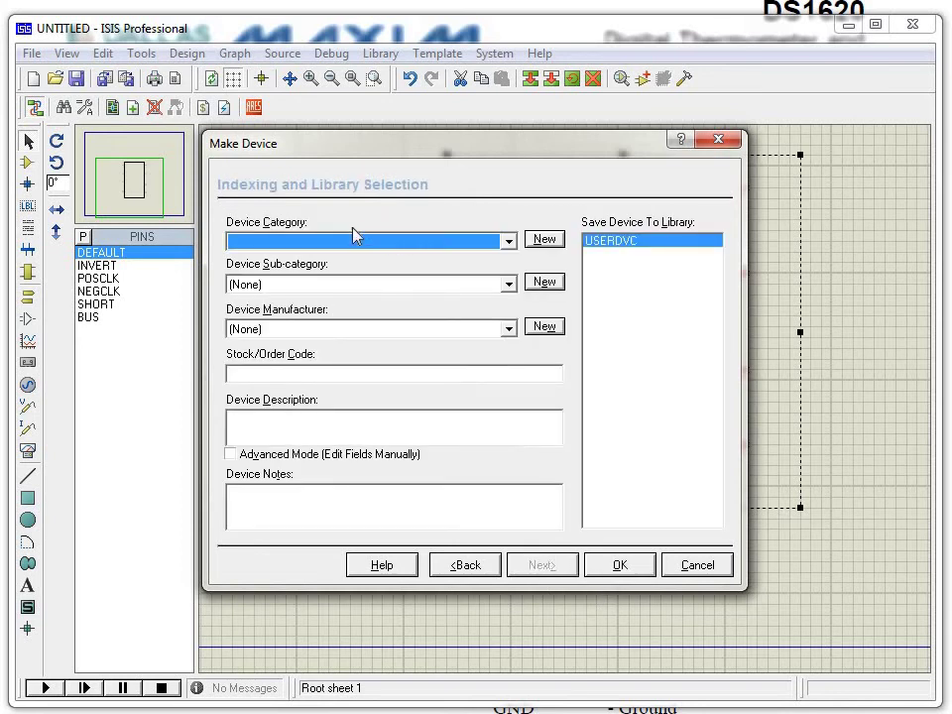
File DS1620 under the Miscellaneous category in library USERDVC and finish the wizard.
left_click(507, 244)
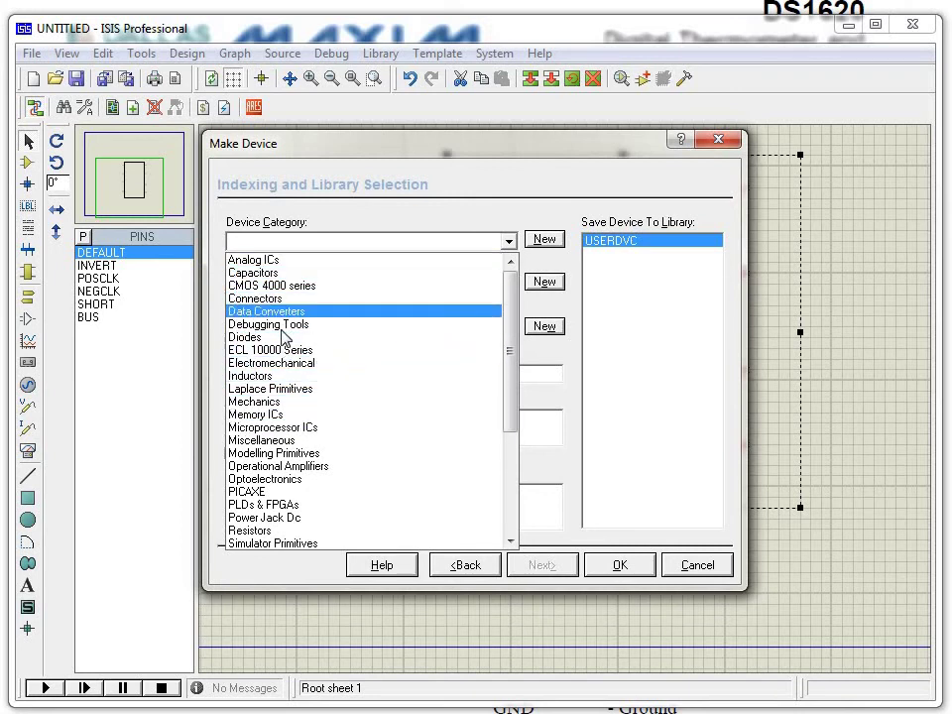
left_click_drag(509, 389, 538, 284)
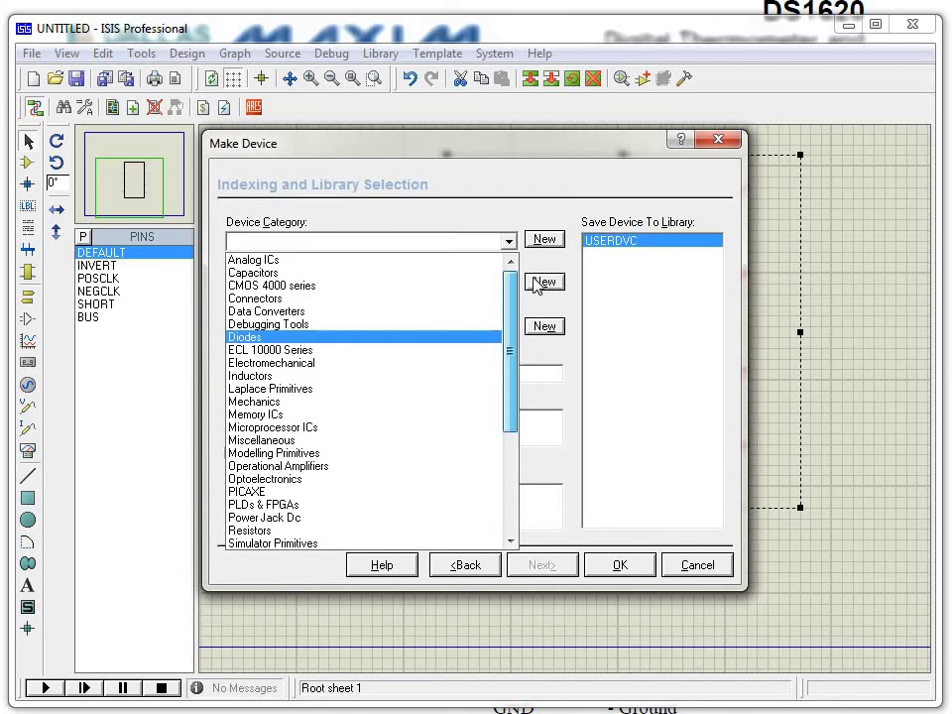
left_click(340, 451)
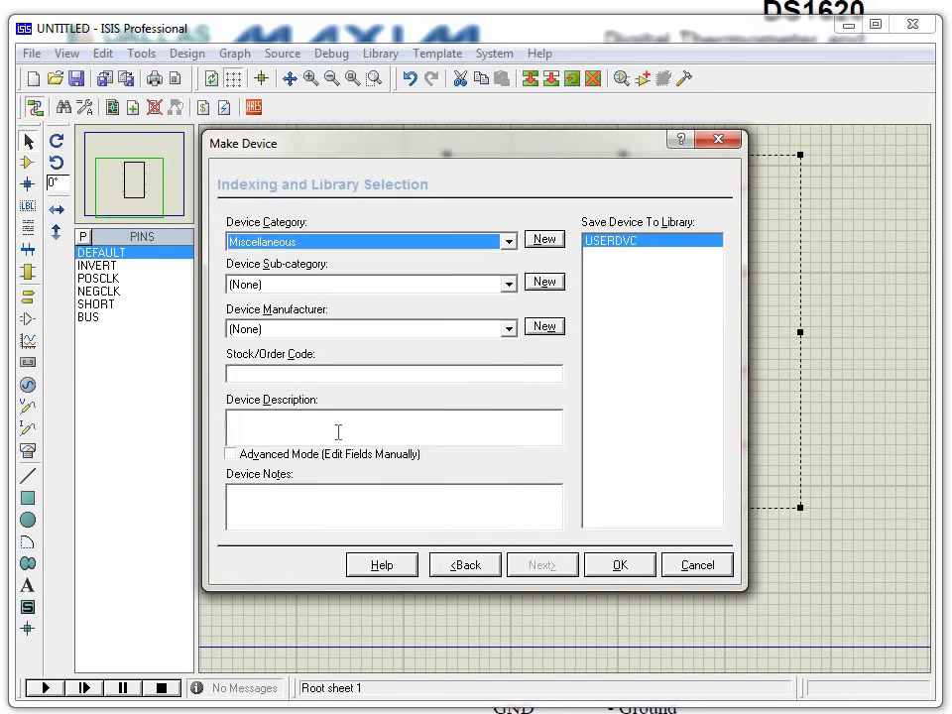
left_click(509, 285)
left_click(507, 281)
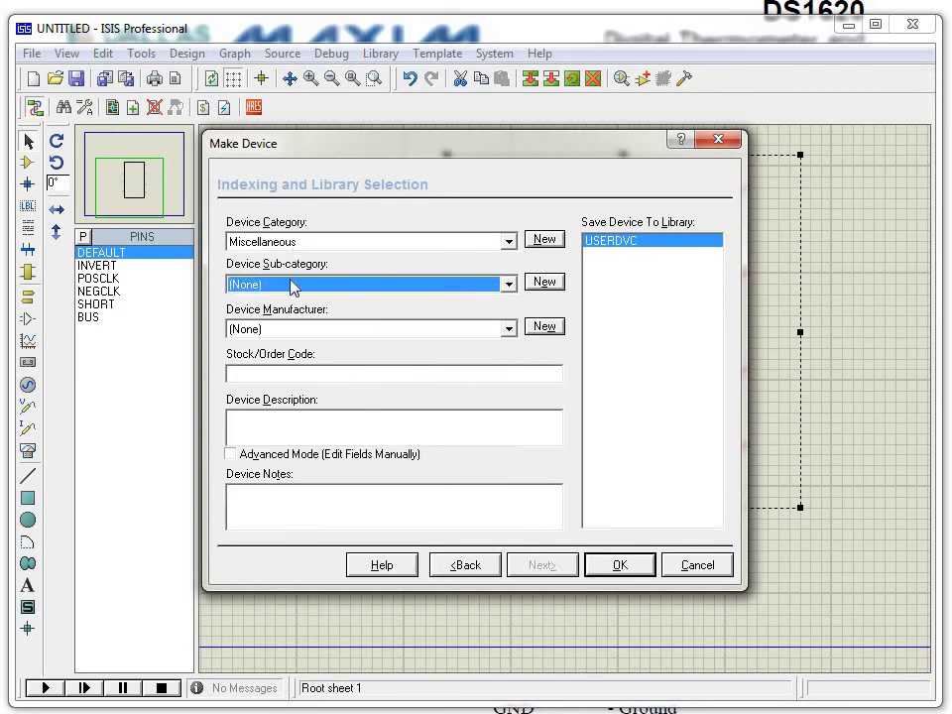
left_click(508, 241)
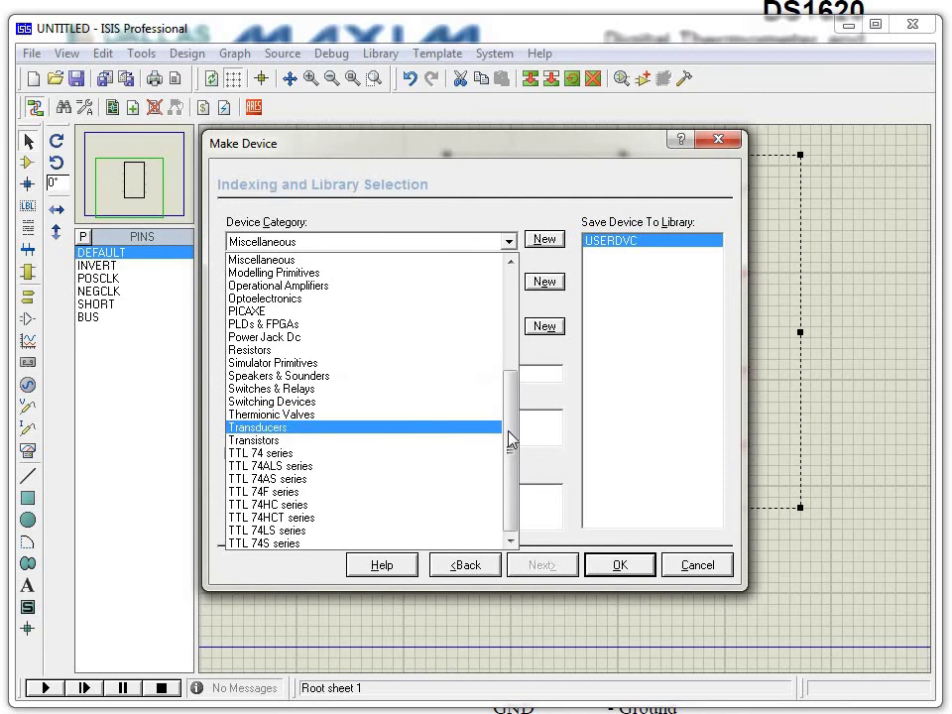
scroll(509, 440, "up", 1)
left_click_drag(526, 366, 540, 285)
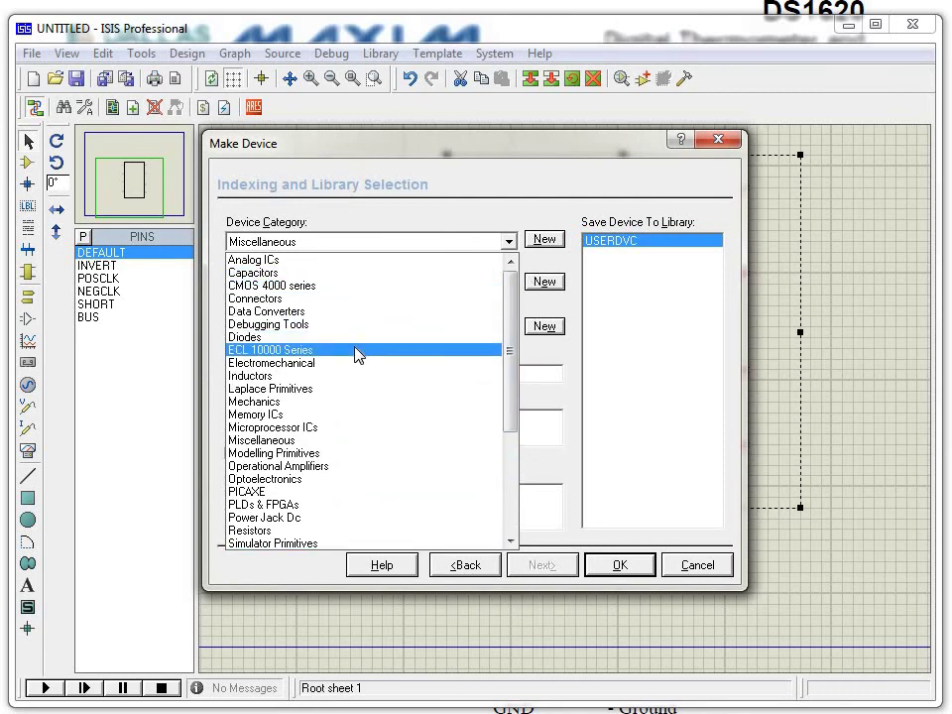
left_click(383, 439)
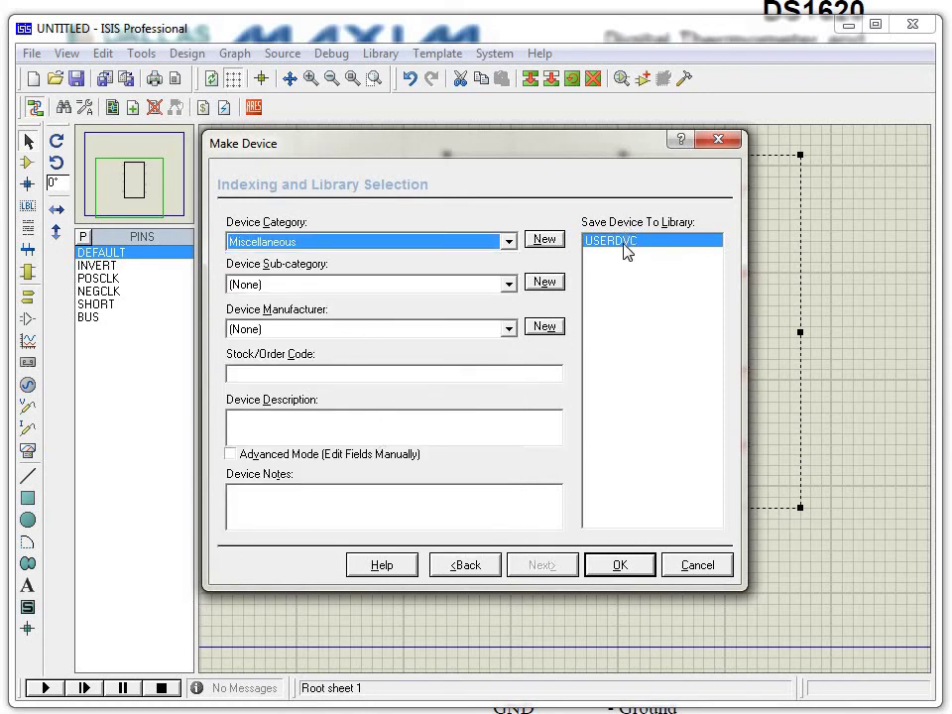
left_click(620, 564)
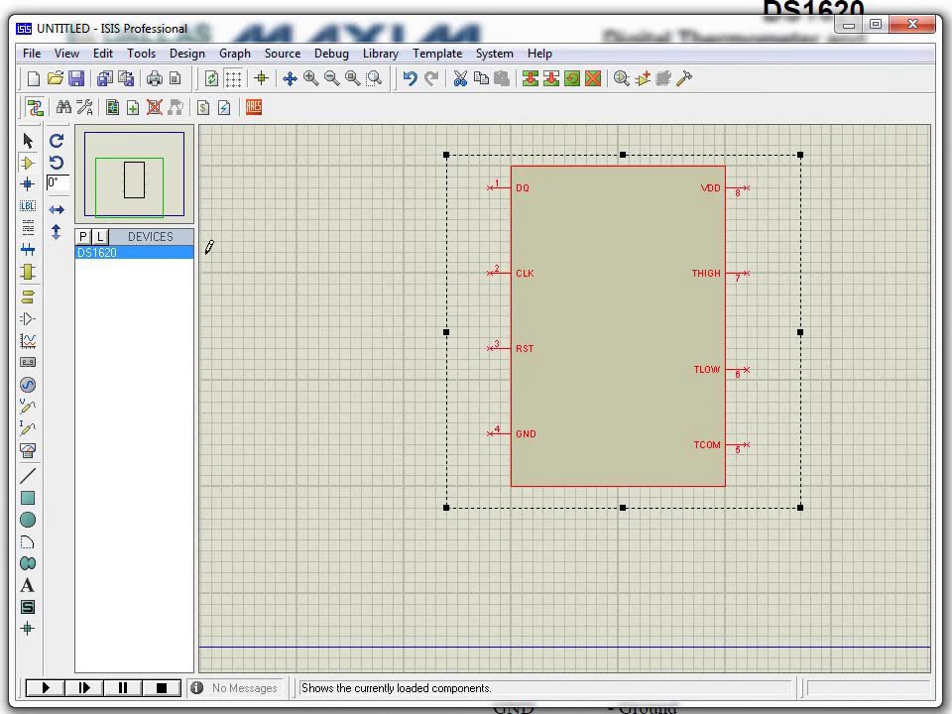
Save the design as component_ds1620 in the Proteus 7 Professional SAMPLES folder.
left_click(80, 80)
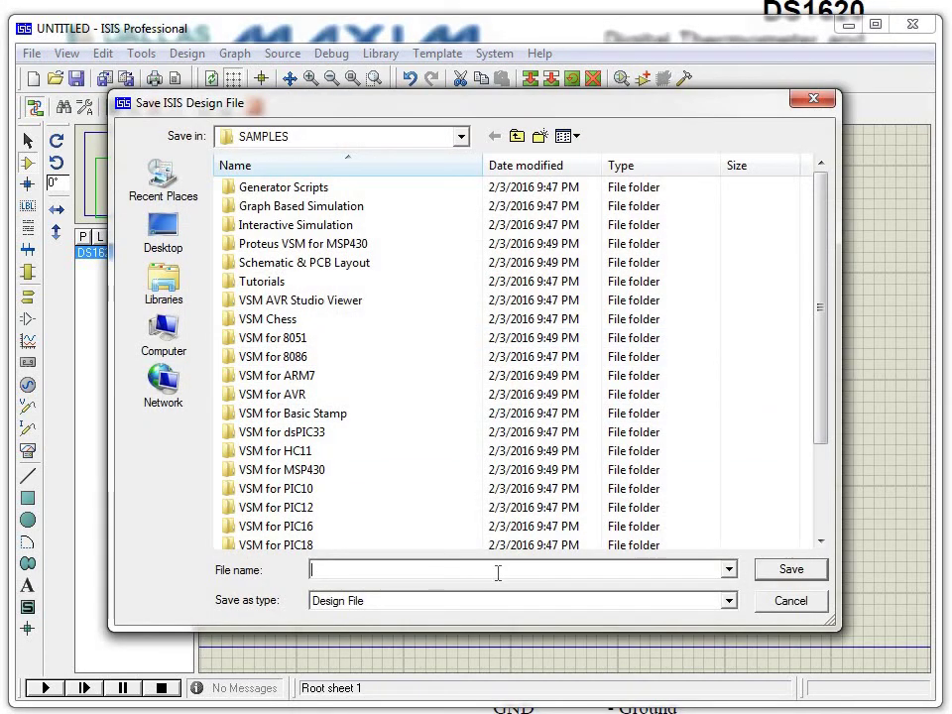
type("component_ds1620")
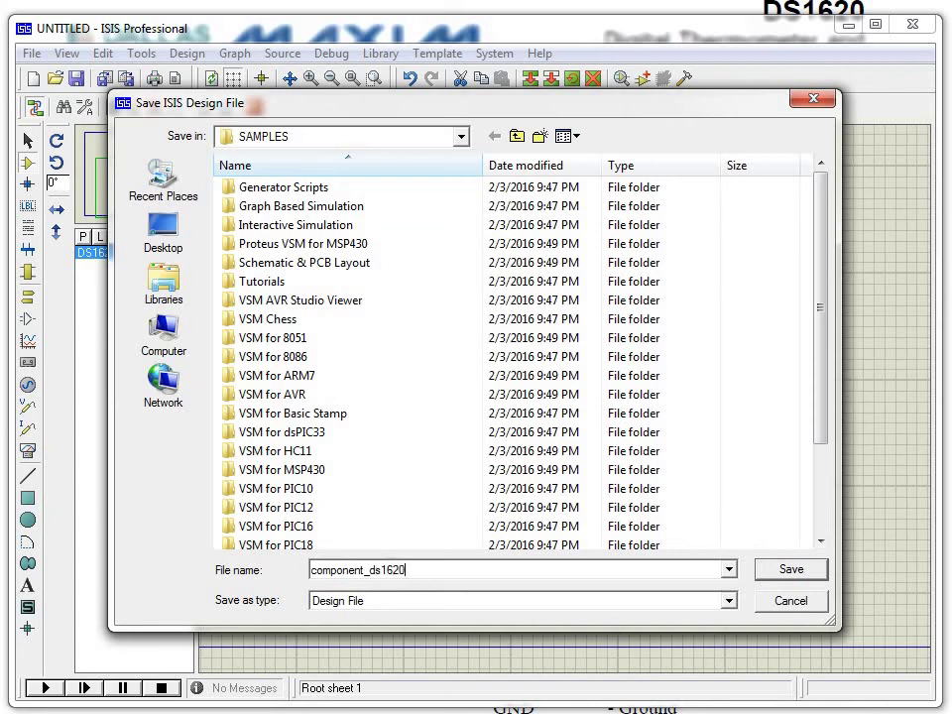
key("Return")
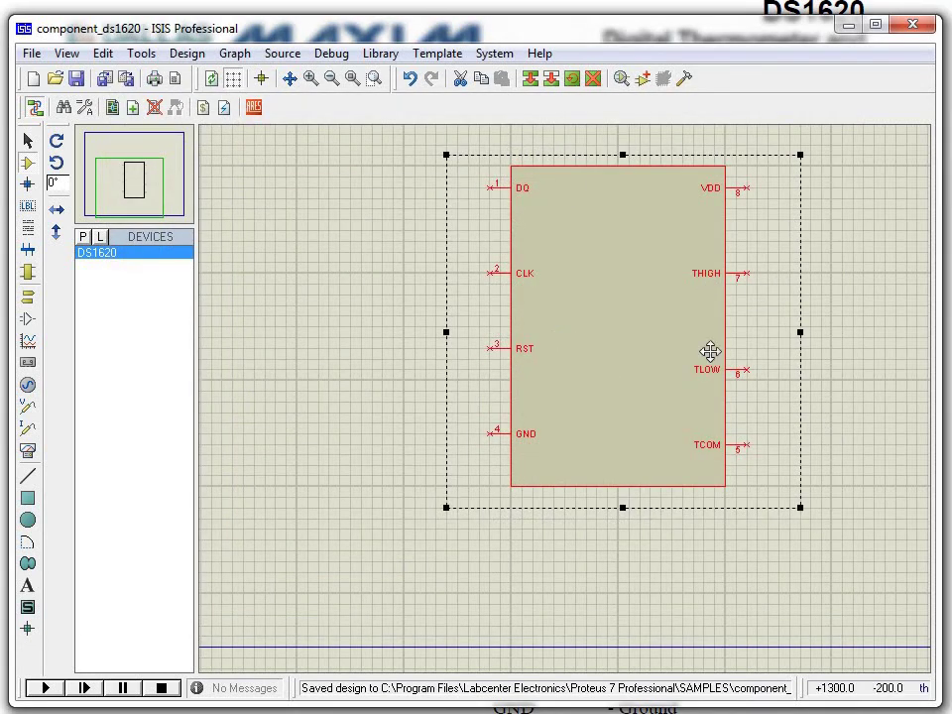
Dismiss the symbol's context menu without choosing anything and clear the selection.
right_click(679, 436)
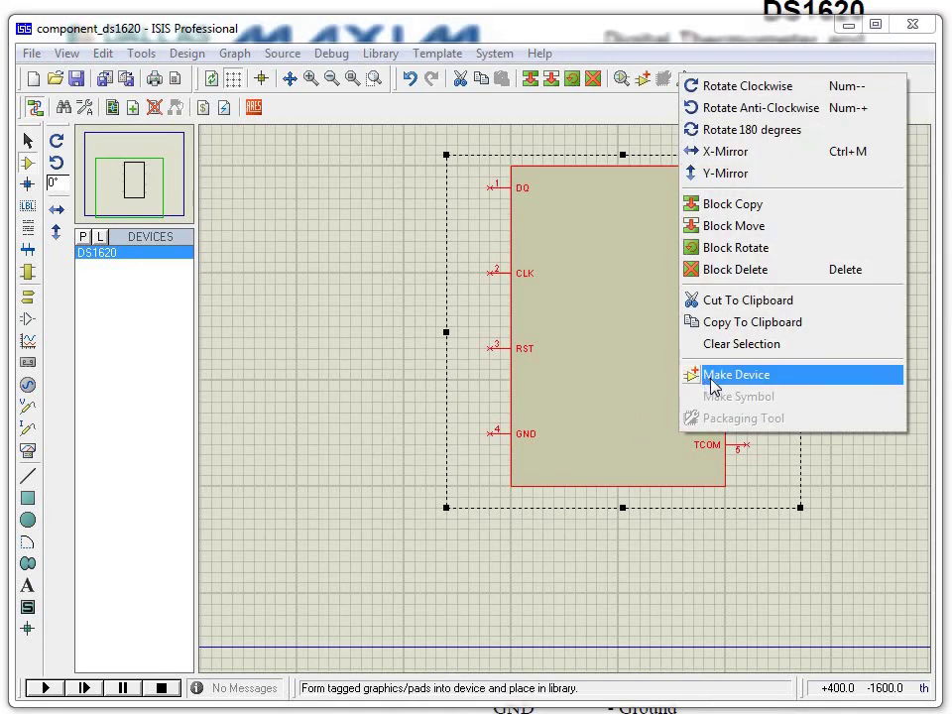
left_click(346, 324)
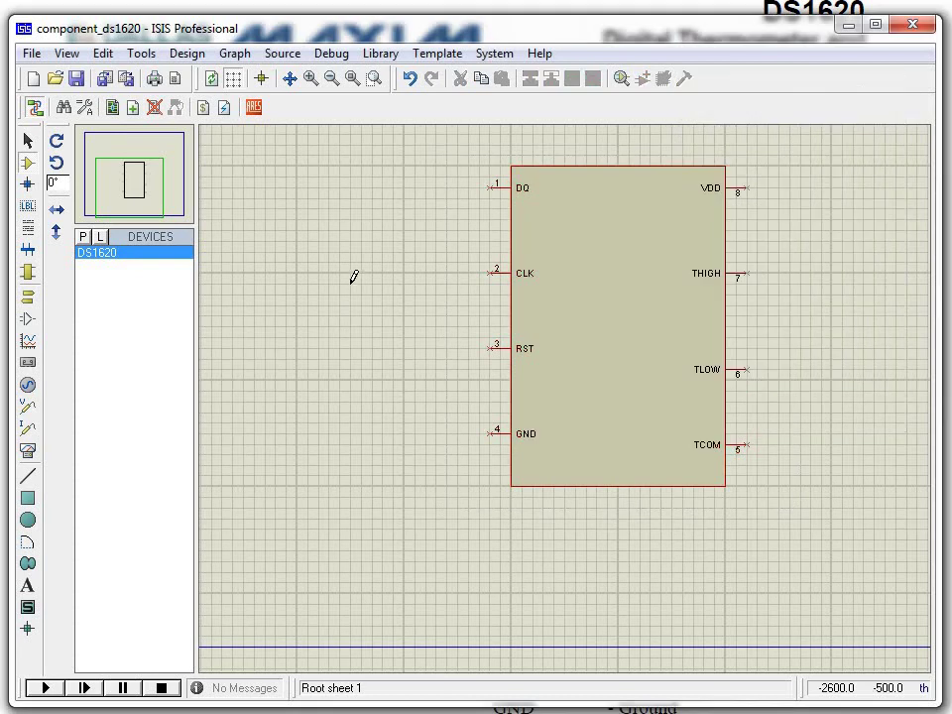
left_click(76, 80)
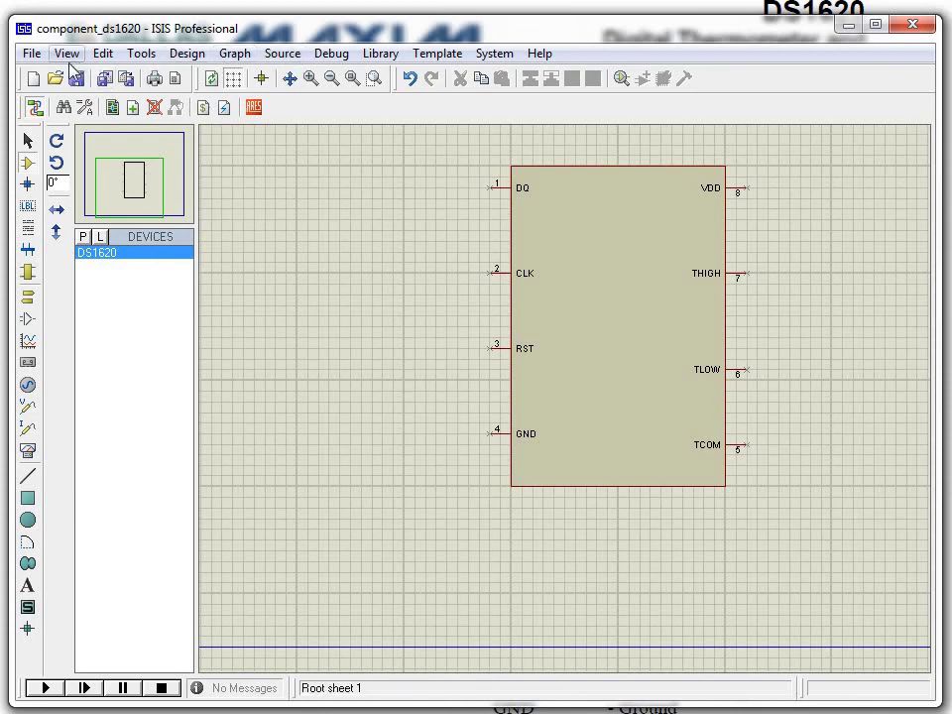
Create a new blank design with File > New Design, confirming the default template.
left_click(31, 54)
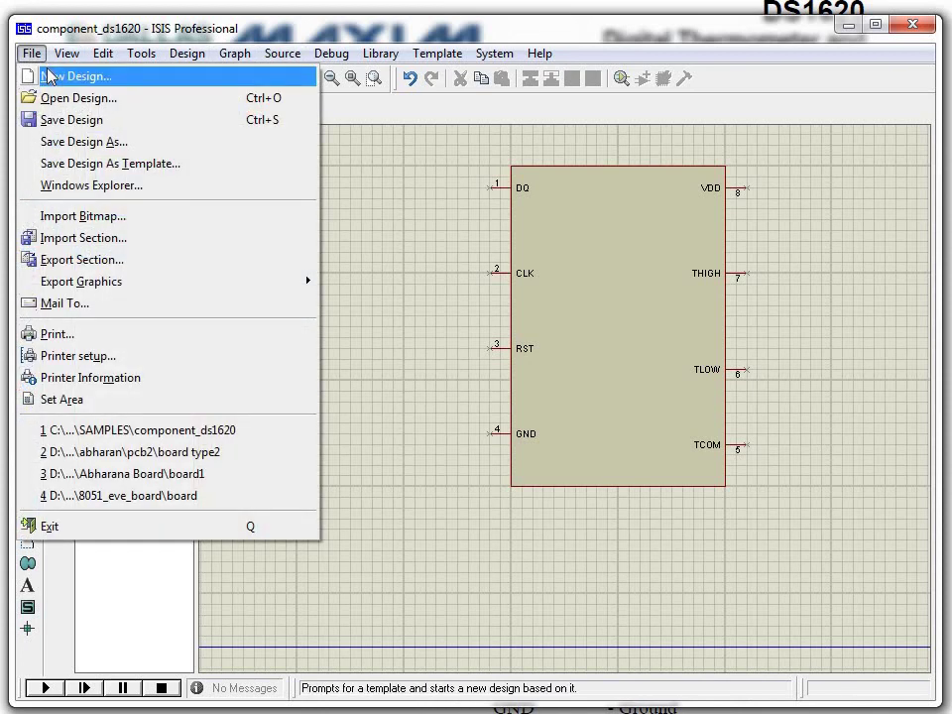
left_click(55, 76)
left_click(600, 512)
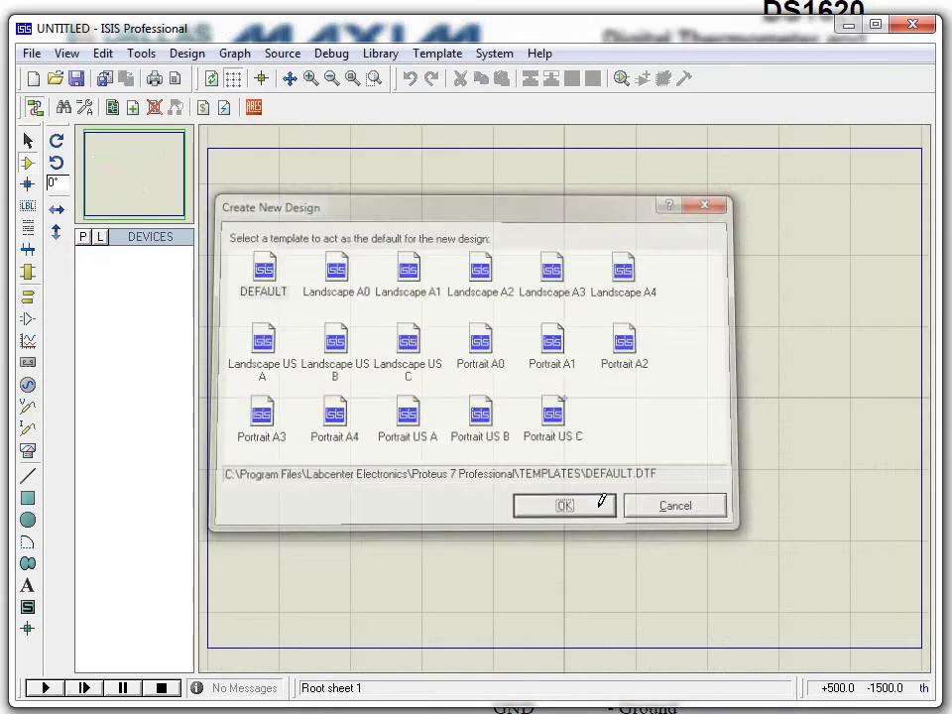
Search the library picker for 'ds162' and add the USERDVC DS1620 to the design's devices.
left_click(83, 238)
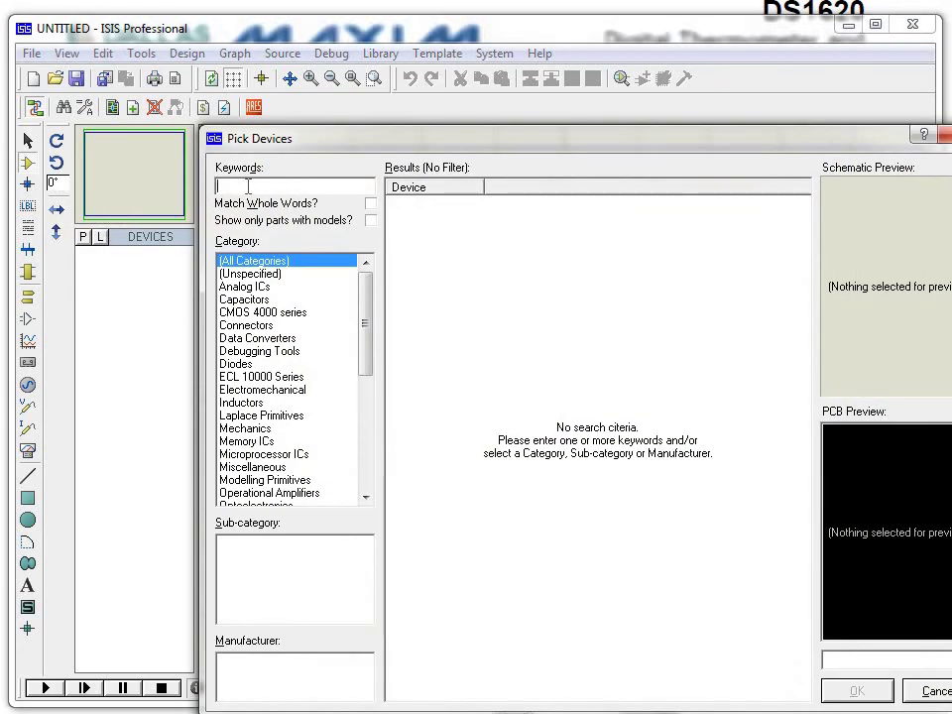
type("ds")
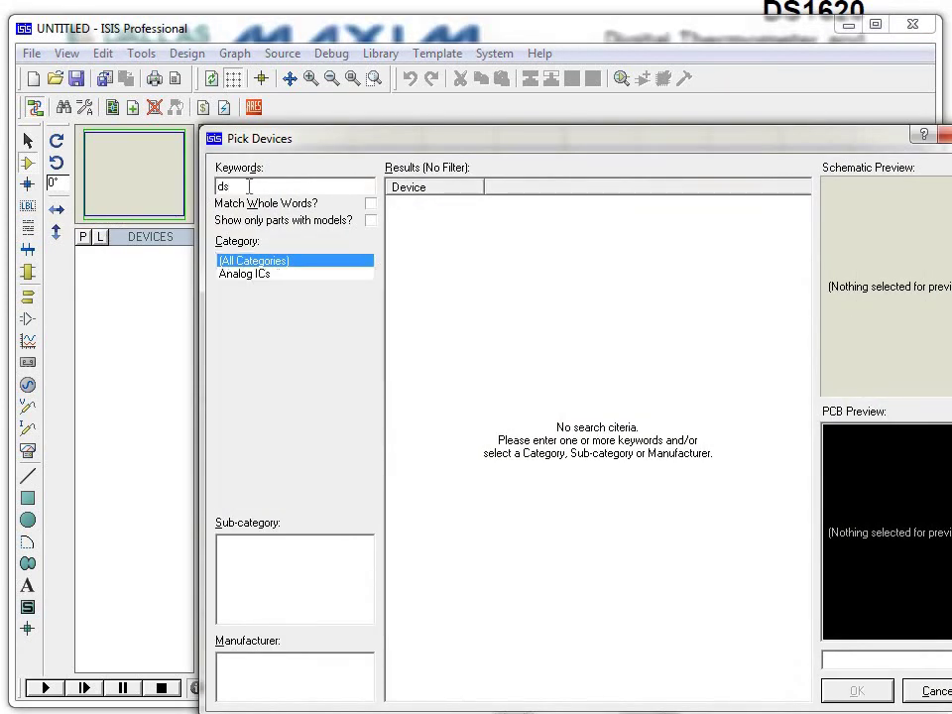
type("162")
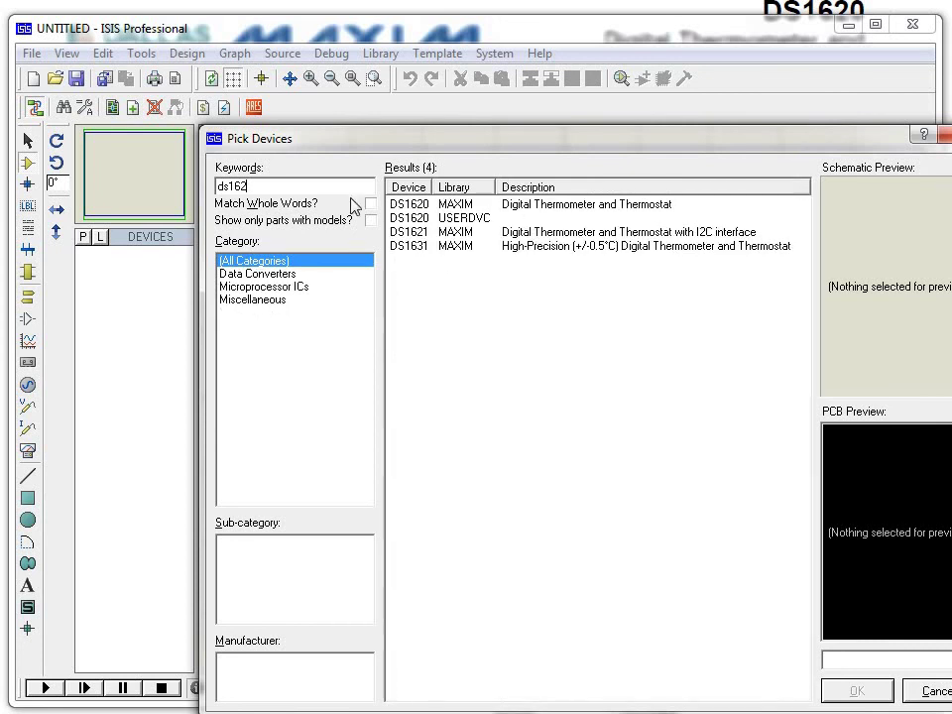
left_click(472, 217)
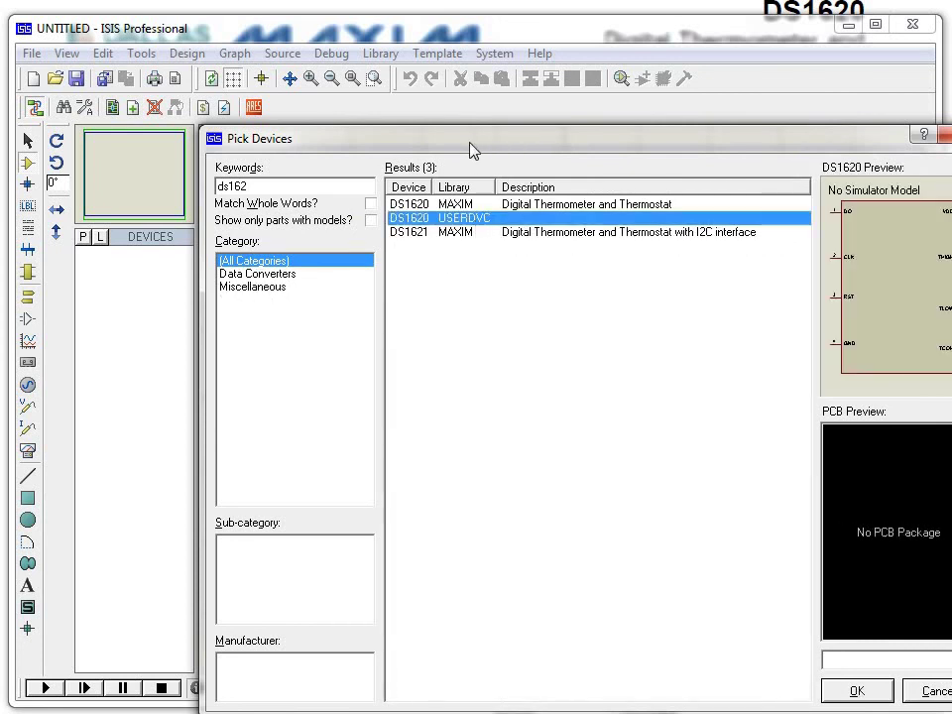
left_click_drag(472, 151, 413, 153)
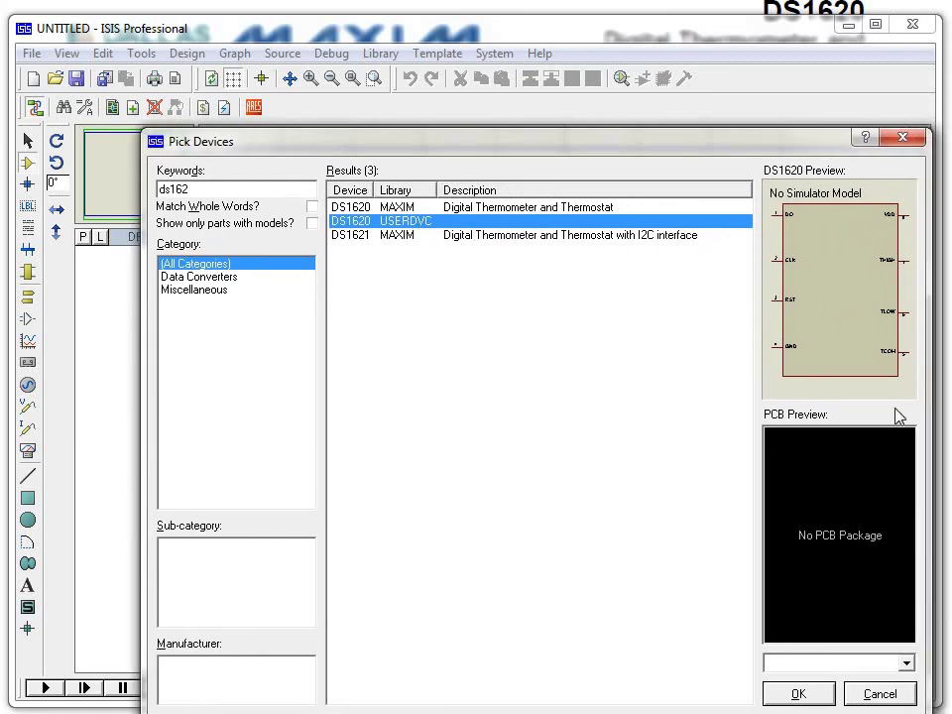
left_click(796, 694)
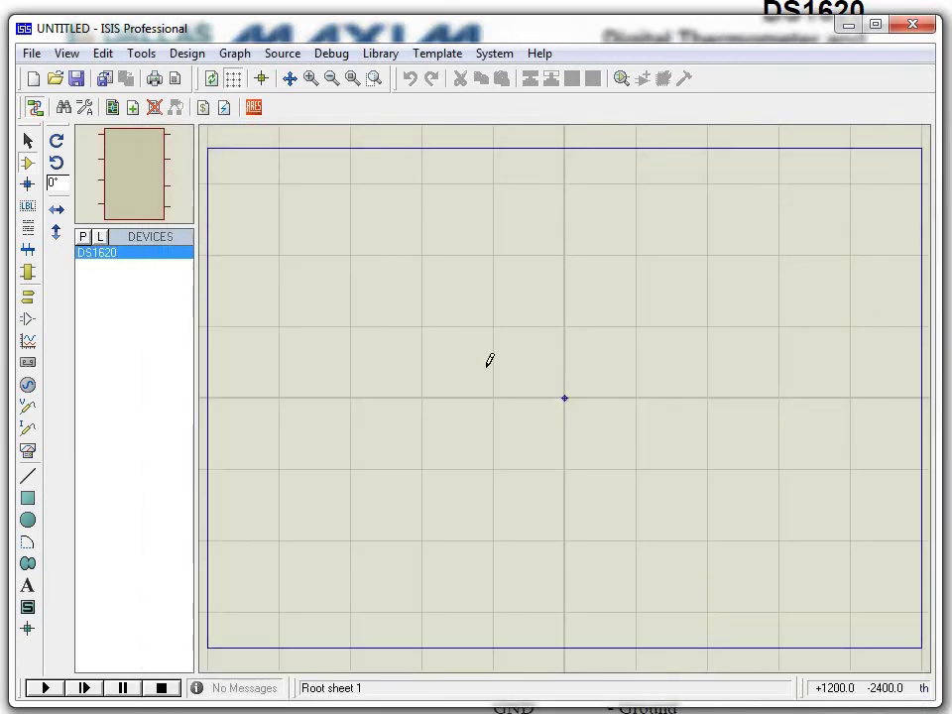
Place the DS1620 as U1 near the sheet centre, then zoom in twice on it.
left_click(418, 319)
left_click(529, 405)
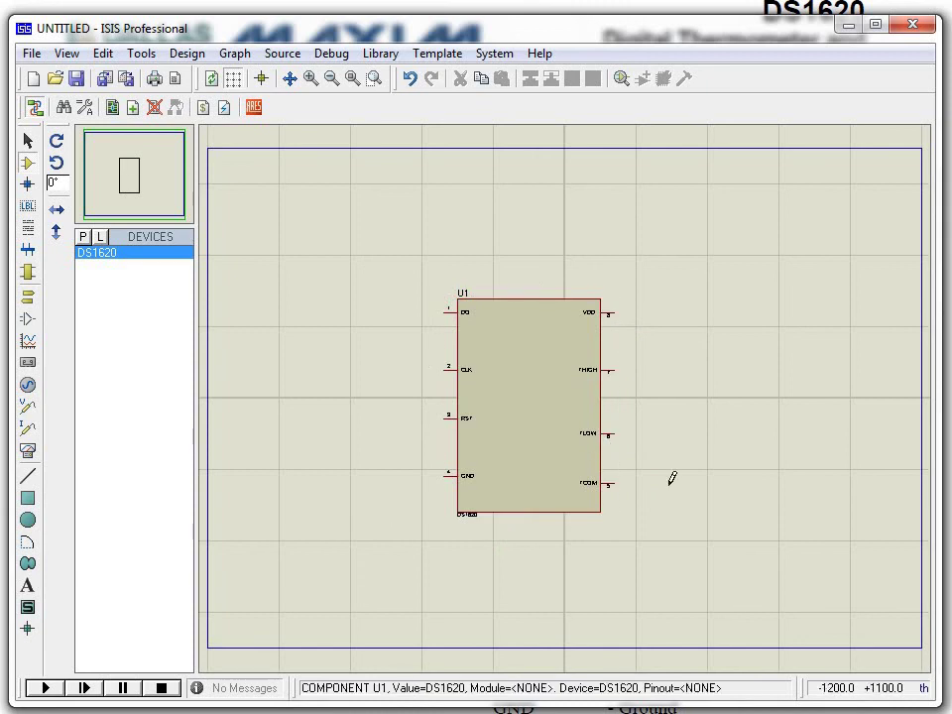
left_click(310, 79)
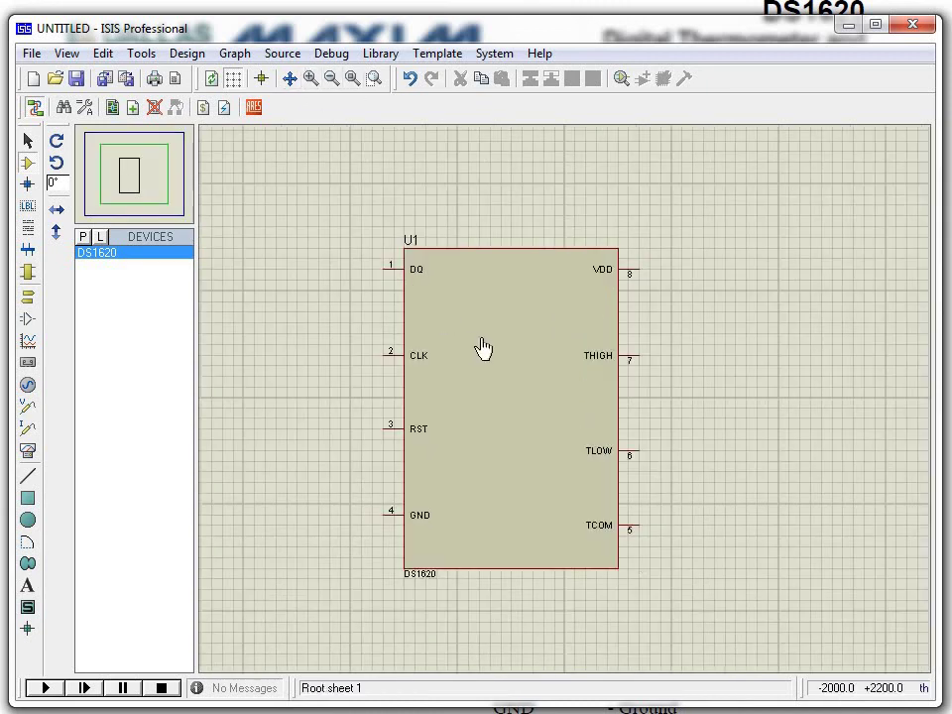
left_click(311, 78)
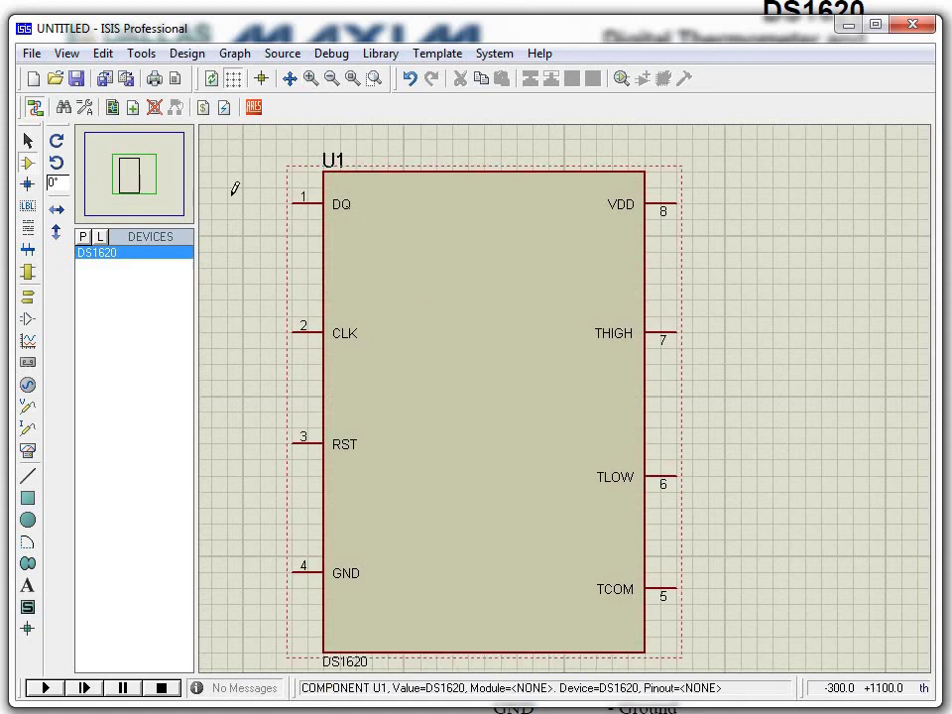